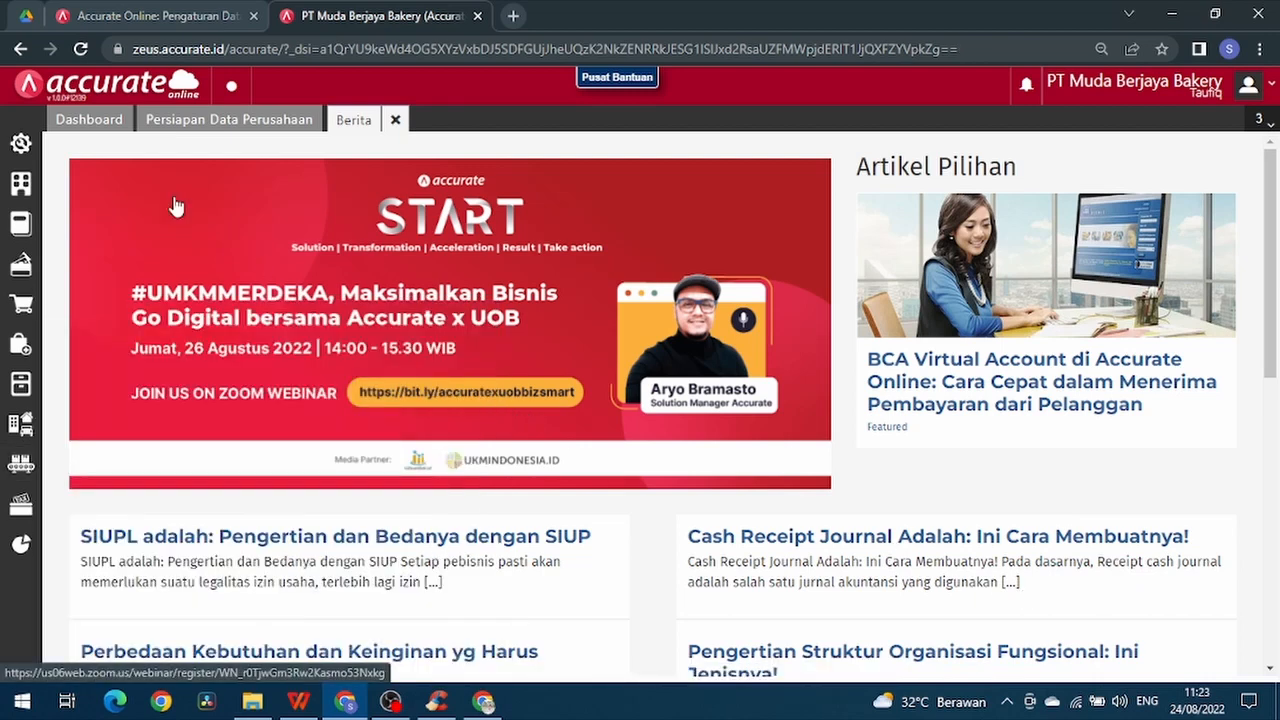
# - Enable Menggunakan Tahapan Proses in the Manufaktur preferences and save the settings
pyautogui.click(26, 158)
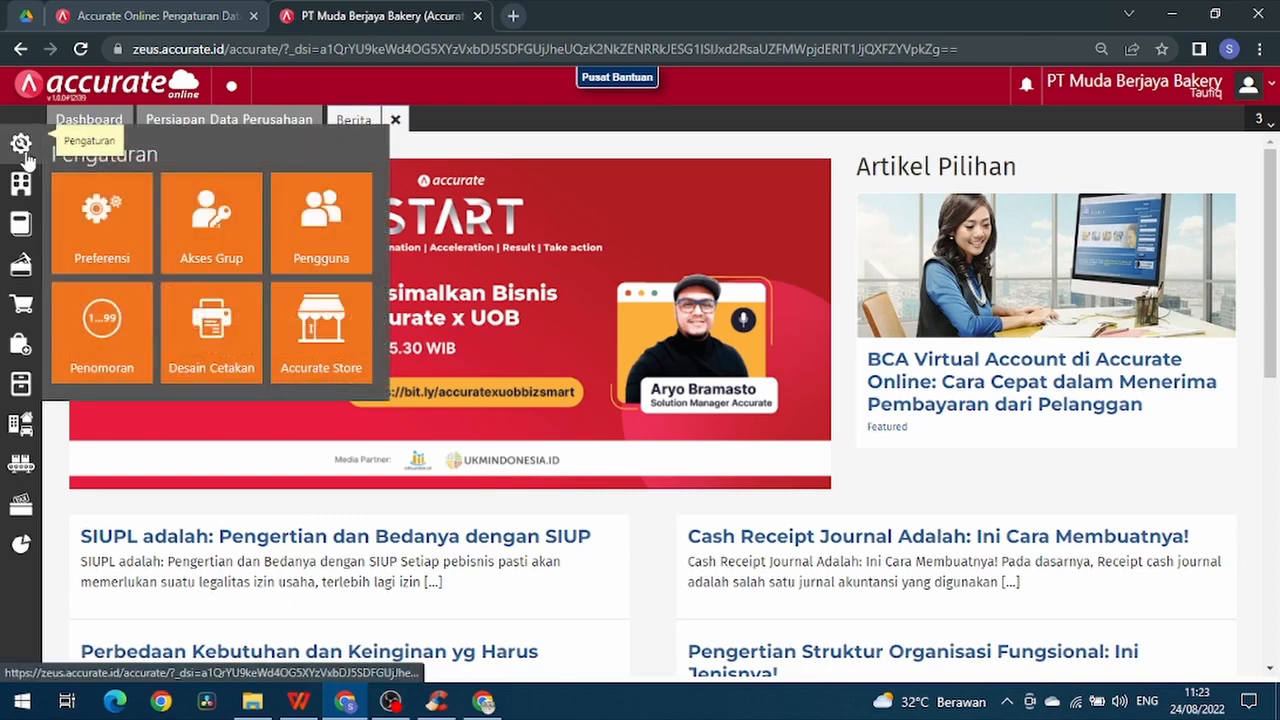
pyautogui.click(62, 205)
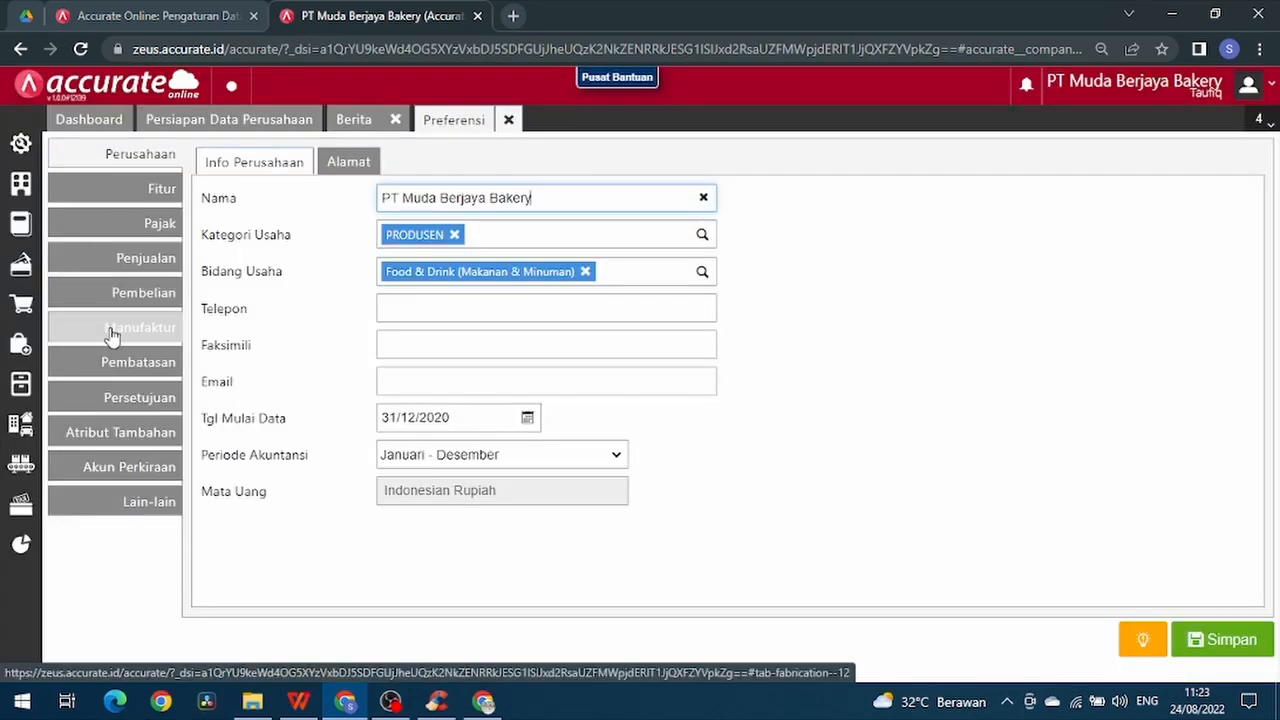
pyautogui.click(112, 330)
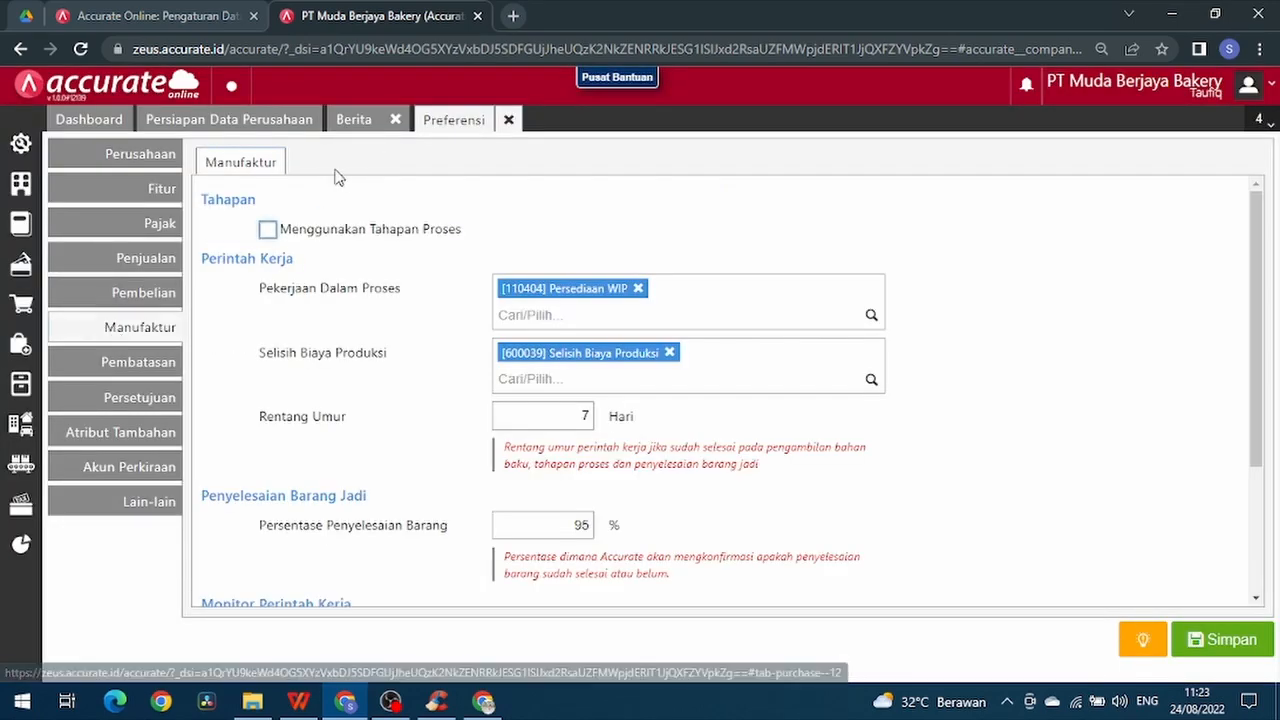
pyautogui.click(268, 232)
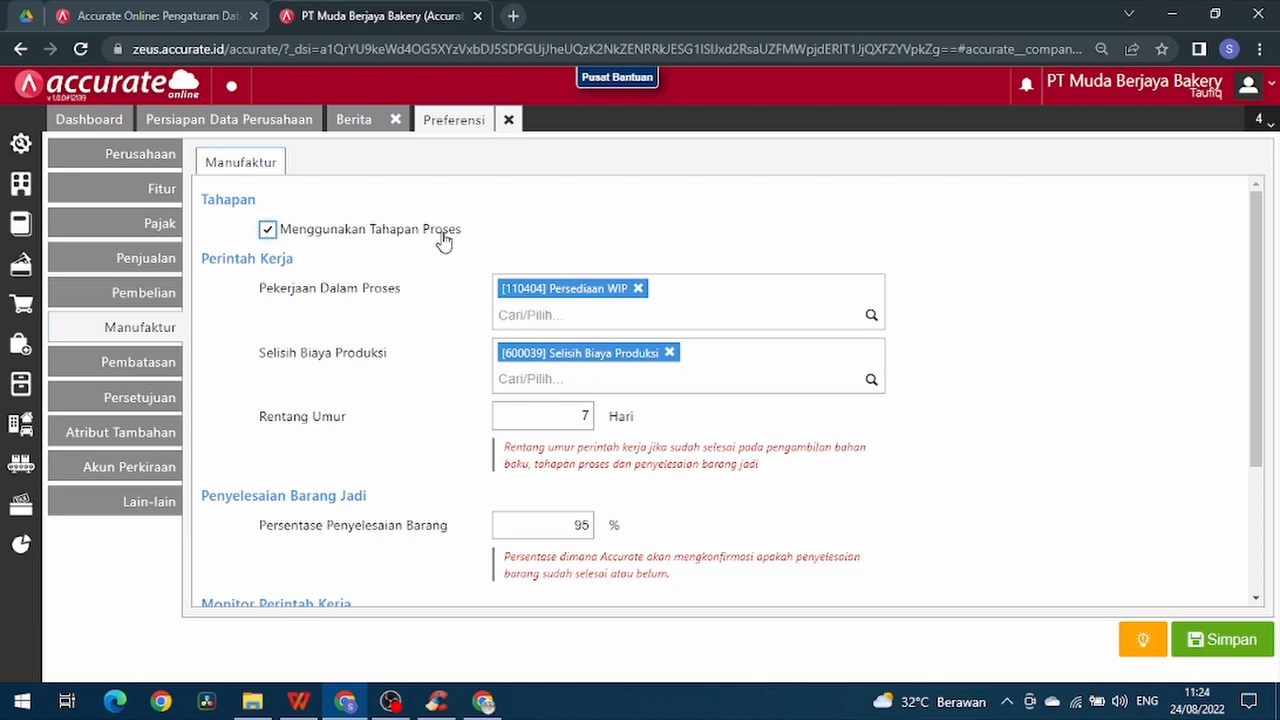
pyautogui.click(1221, 640)
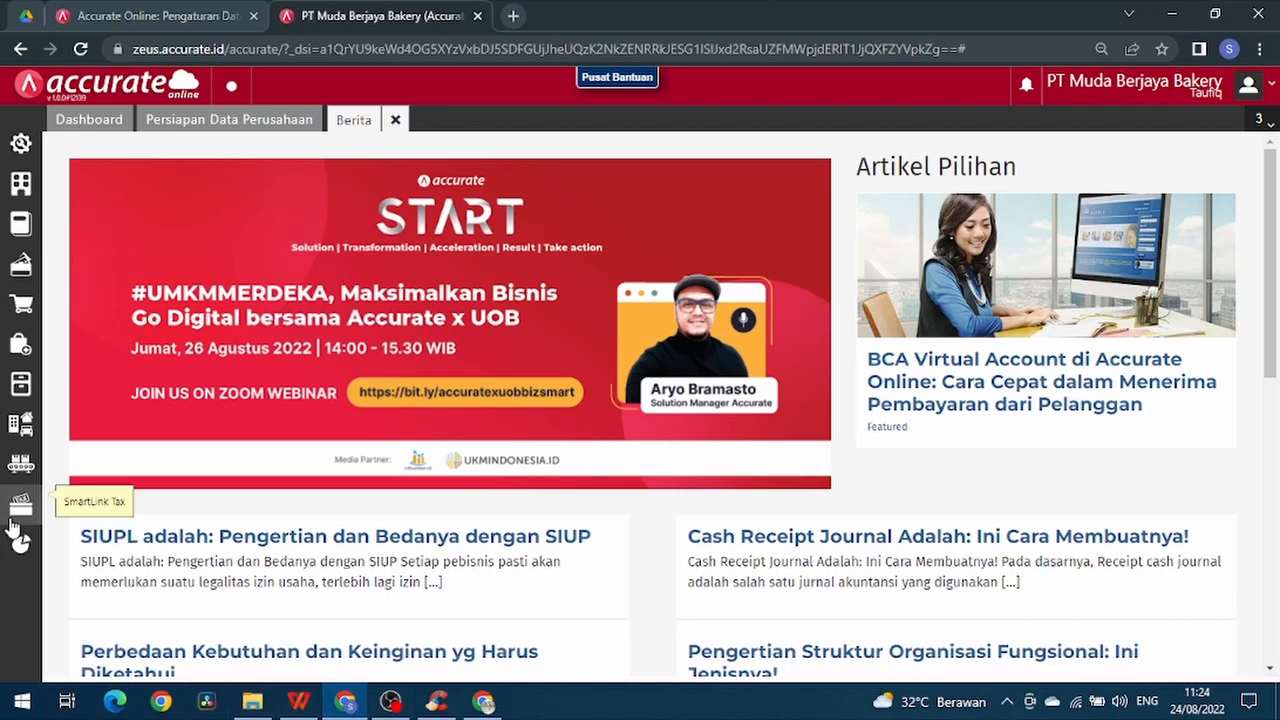
# - Create and save a new Tahapan Produksi record named "Mencampur adonan"
pyautogui.click(16, 460)
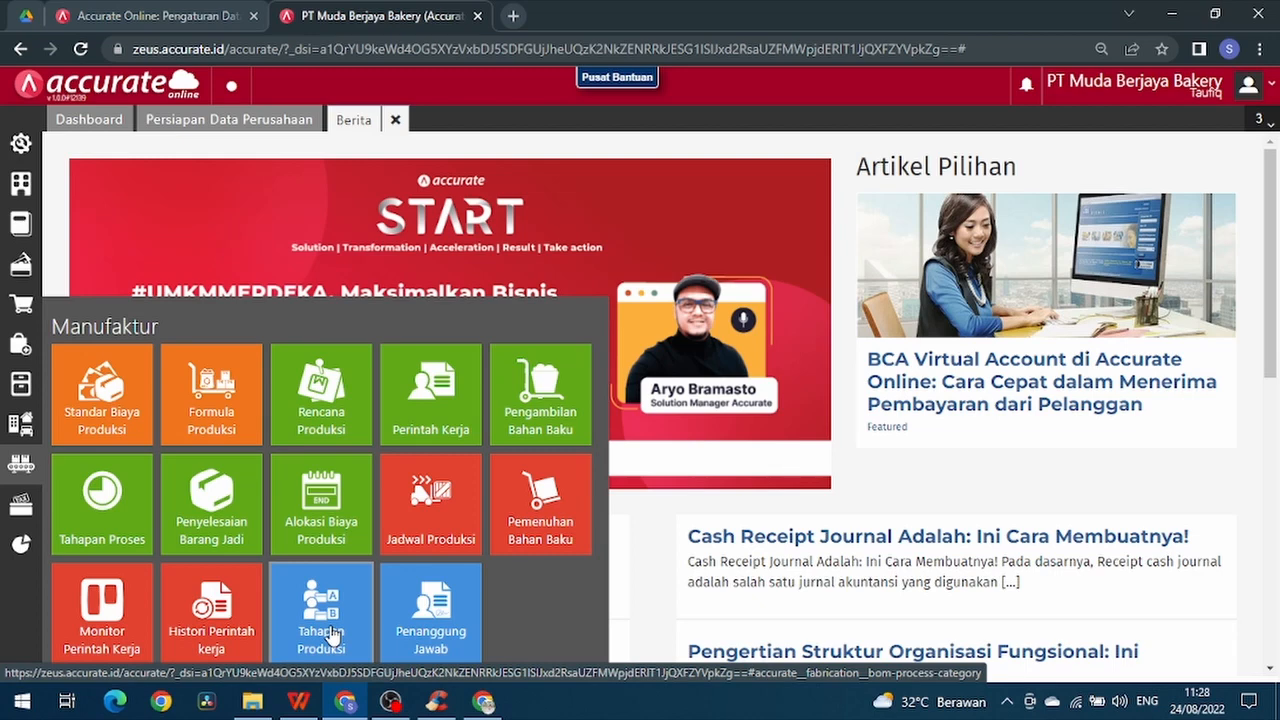
pyautogui.click(332, 637)
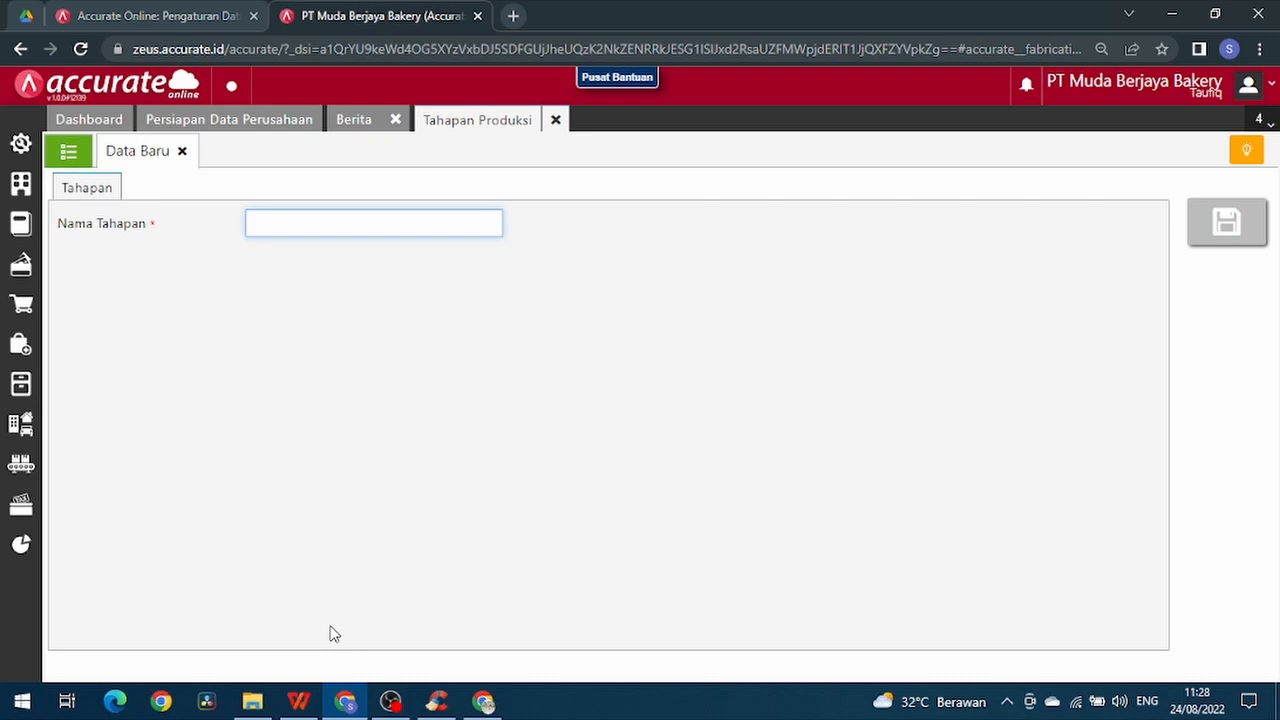
pyautogui.write('Mencampur adonan')
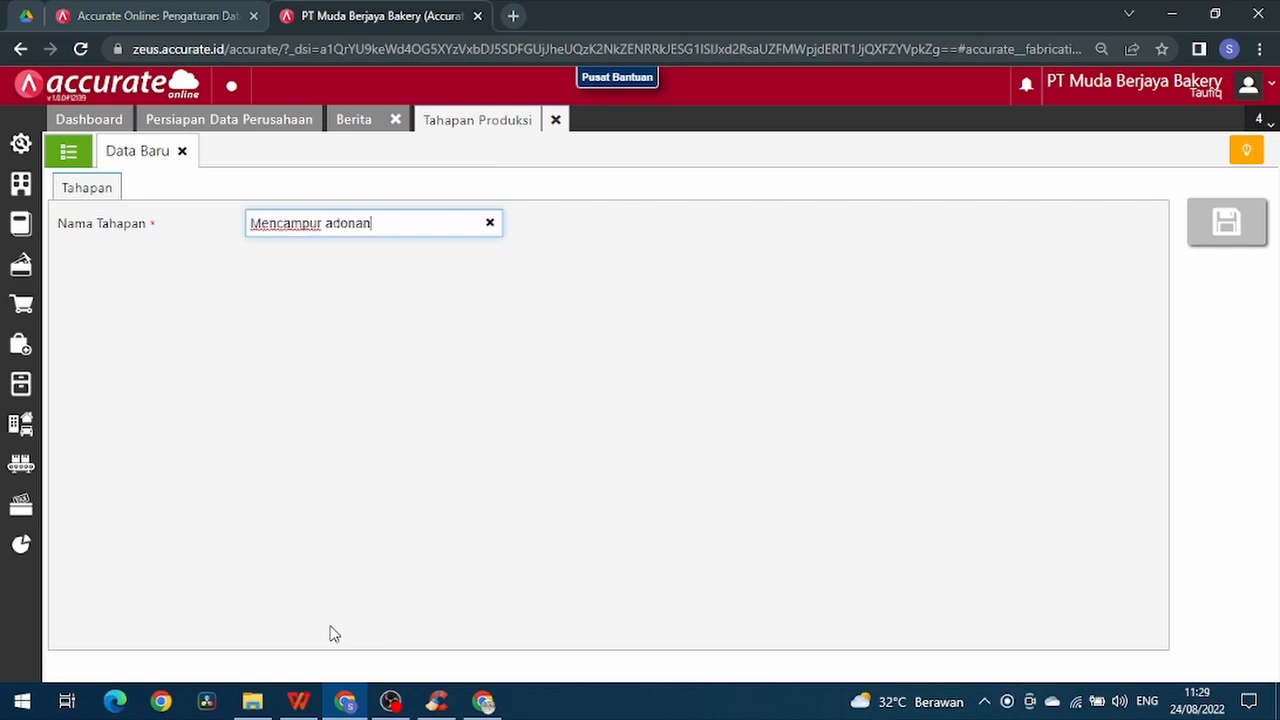
pyautogui.click(472, 464)
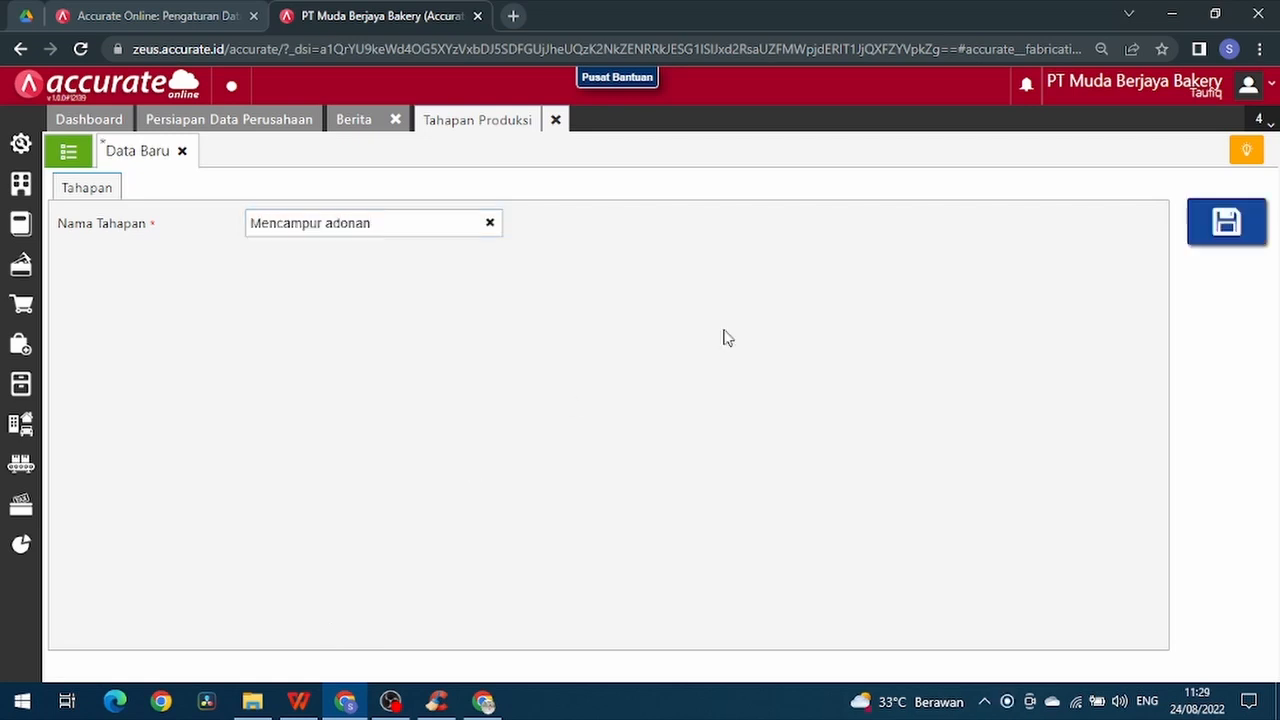
pyautogui.click(1228, 230)
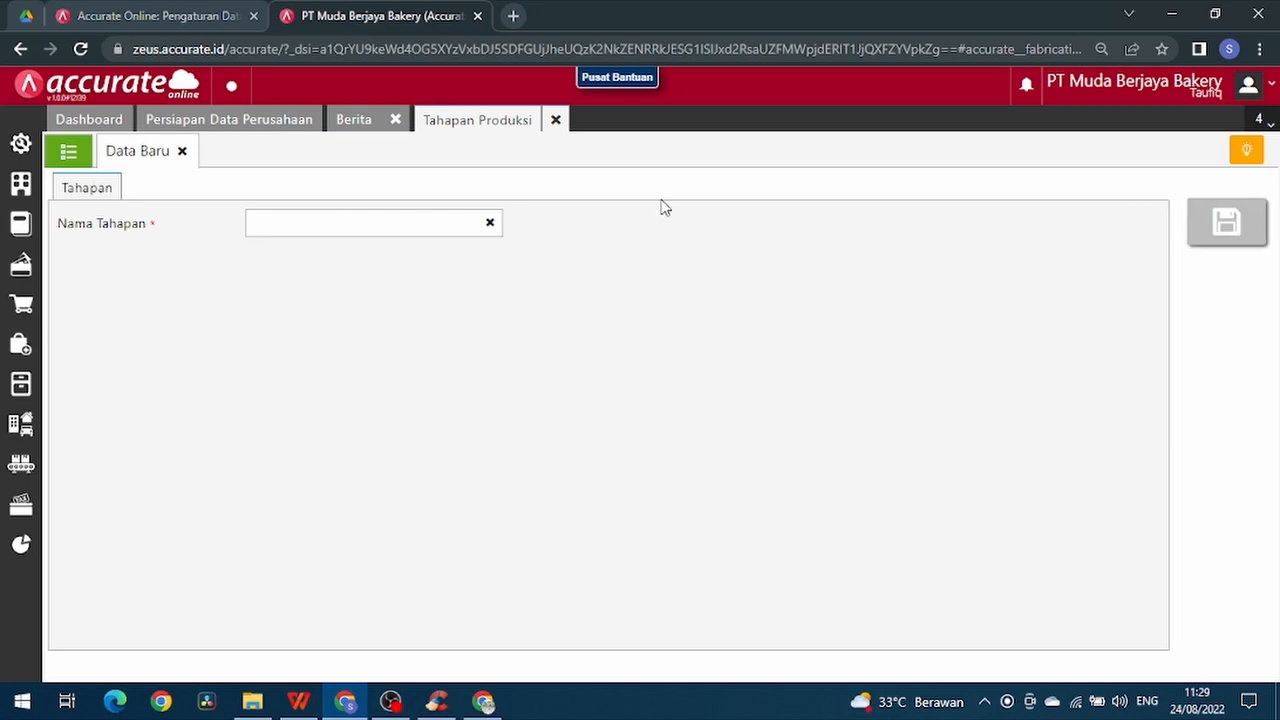
# - Add a second production stage named "Pengemasan" and save it
pyautogui.click(429, 221)
pyautogui.write('Penge')
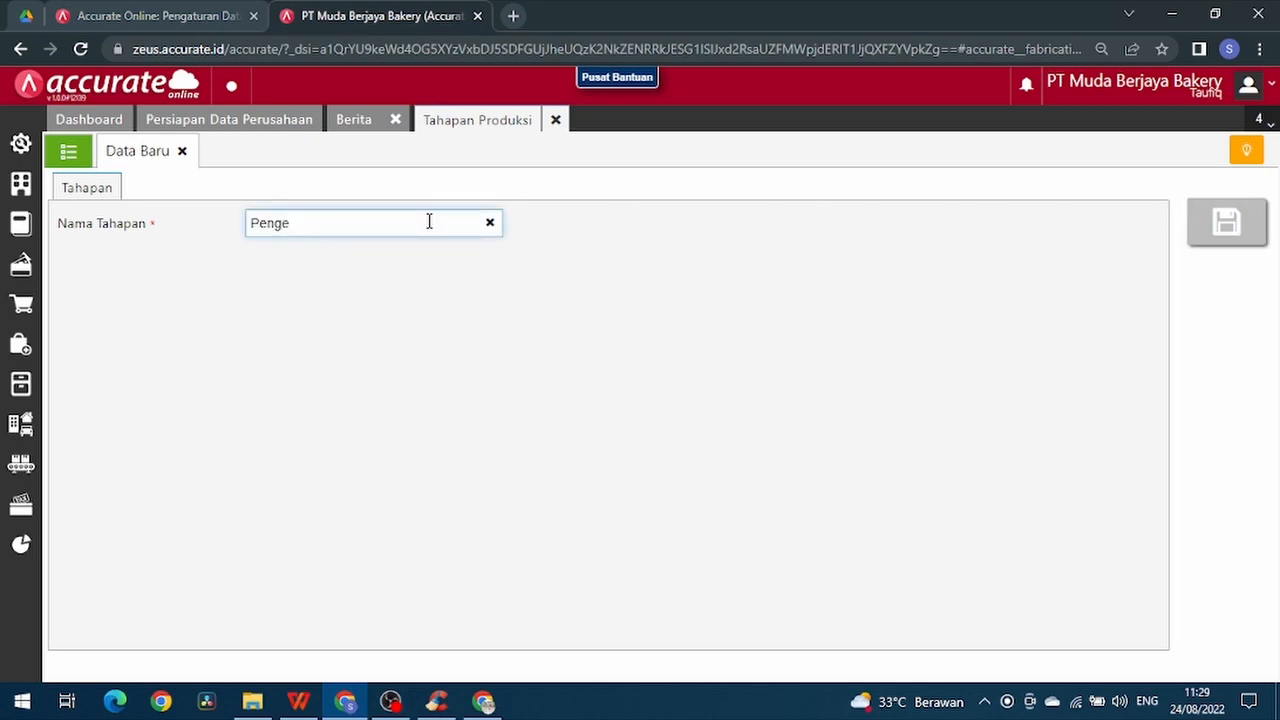
pyautogui.write('masan')
pyautogui.click(1197, 228)
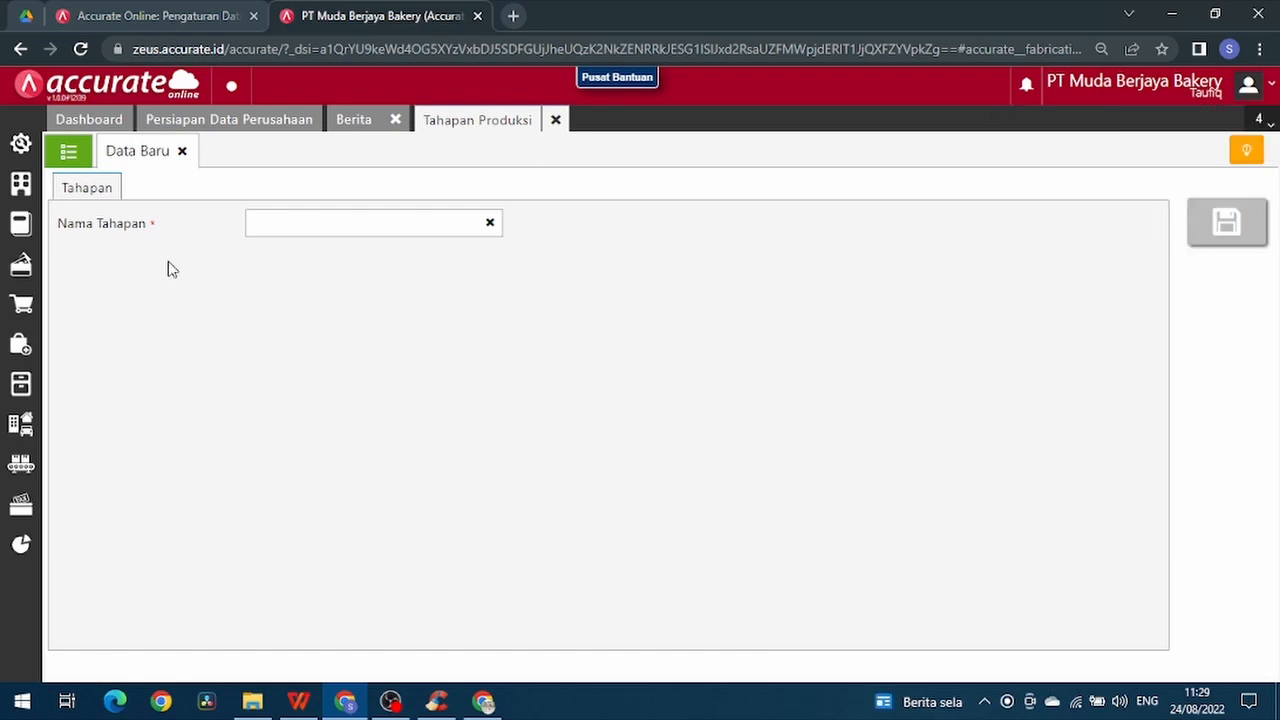
# - Start a new Formula Produksi with Adonan Roti as the main product and a quantity of 1 kg
pyautogui.click(22, 463)
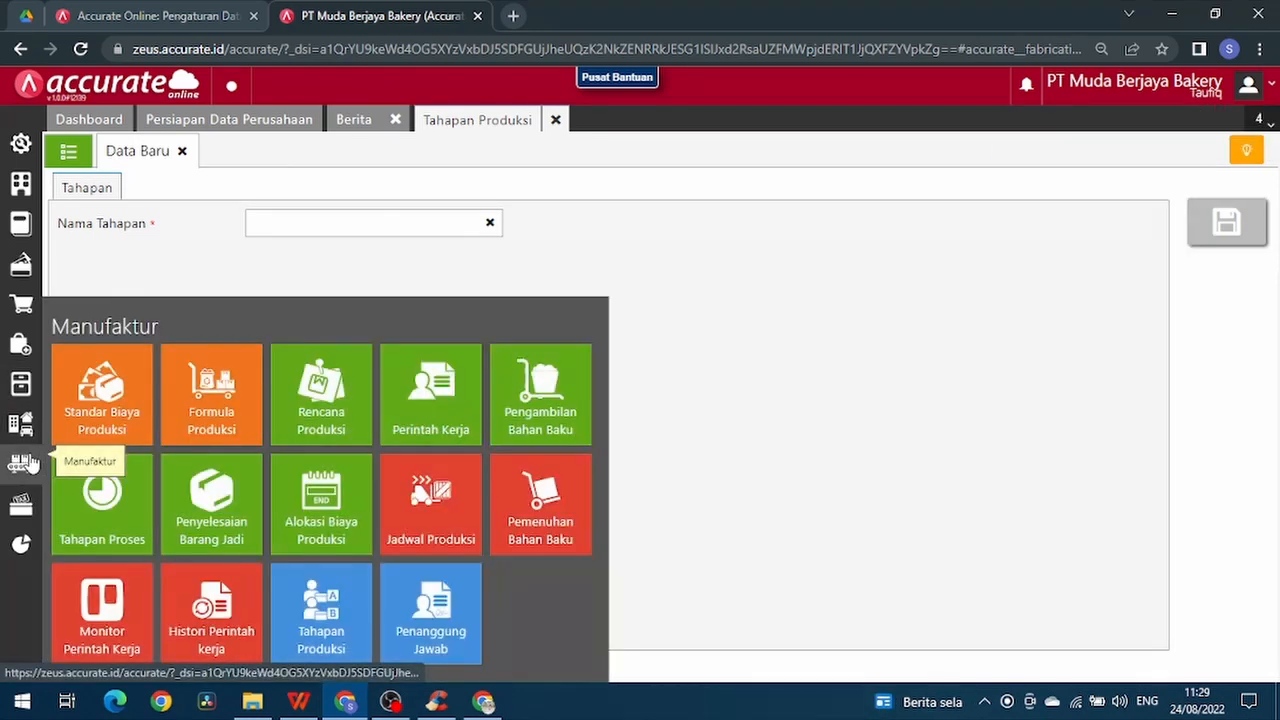
pyautogui.click(198, 402)
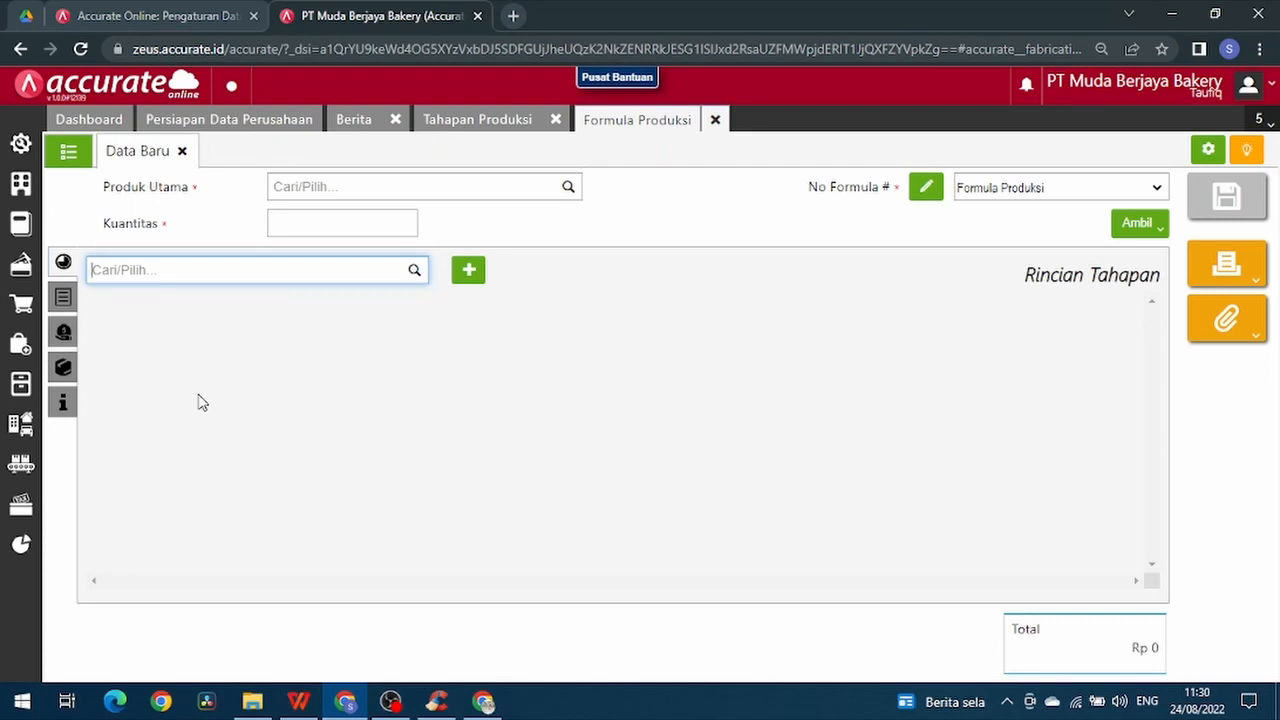
pyautogui.click(568, 190)
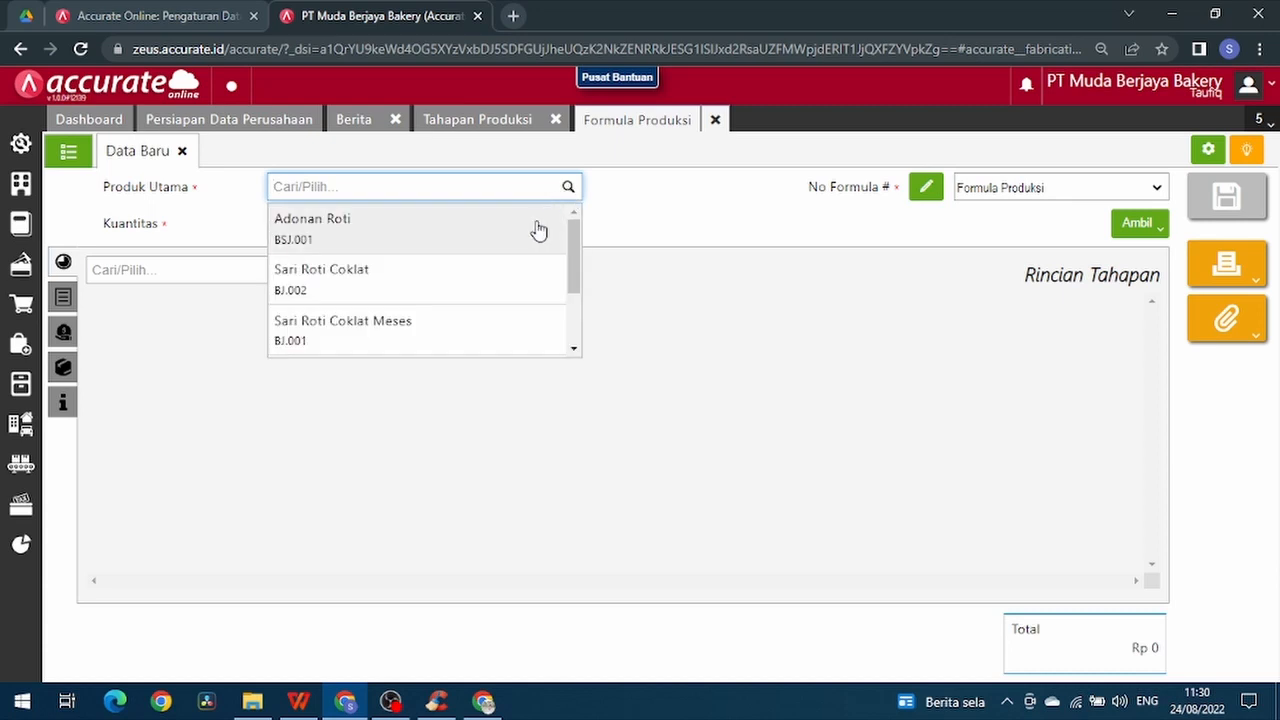
pyautogui.click(539, 230)
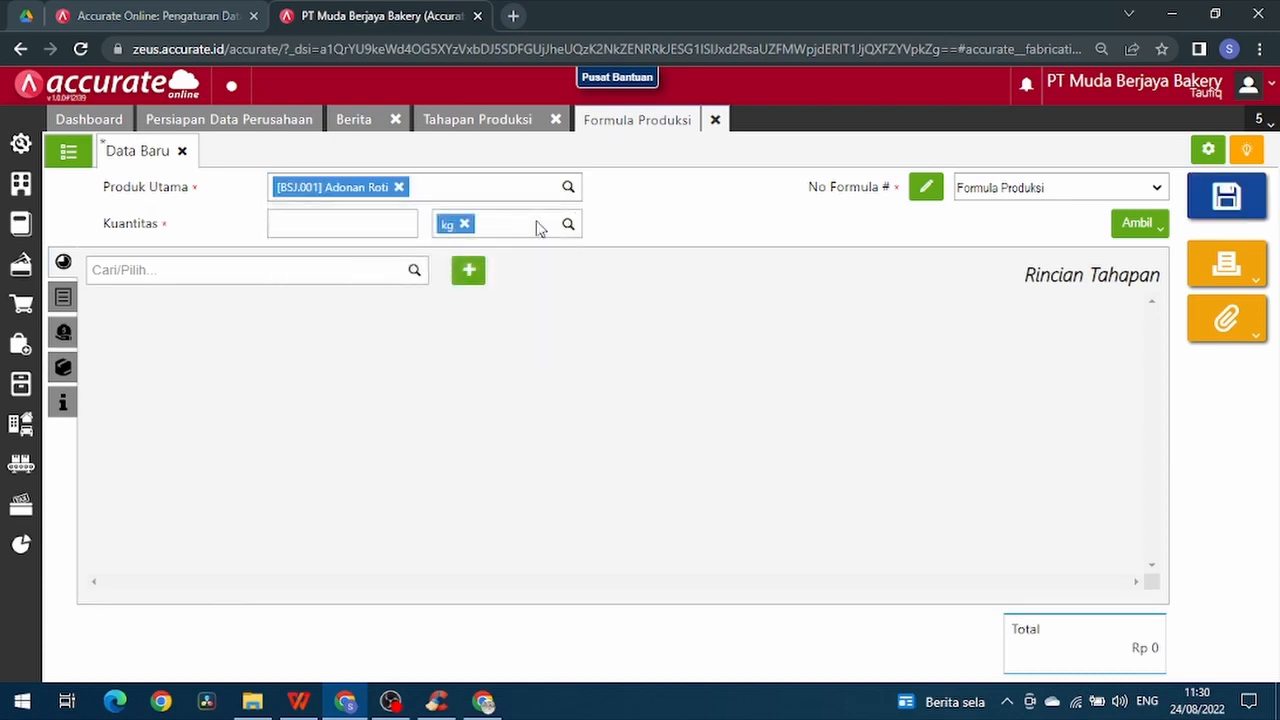
pyautogui.click(380, 230)
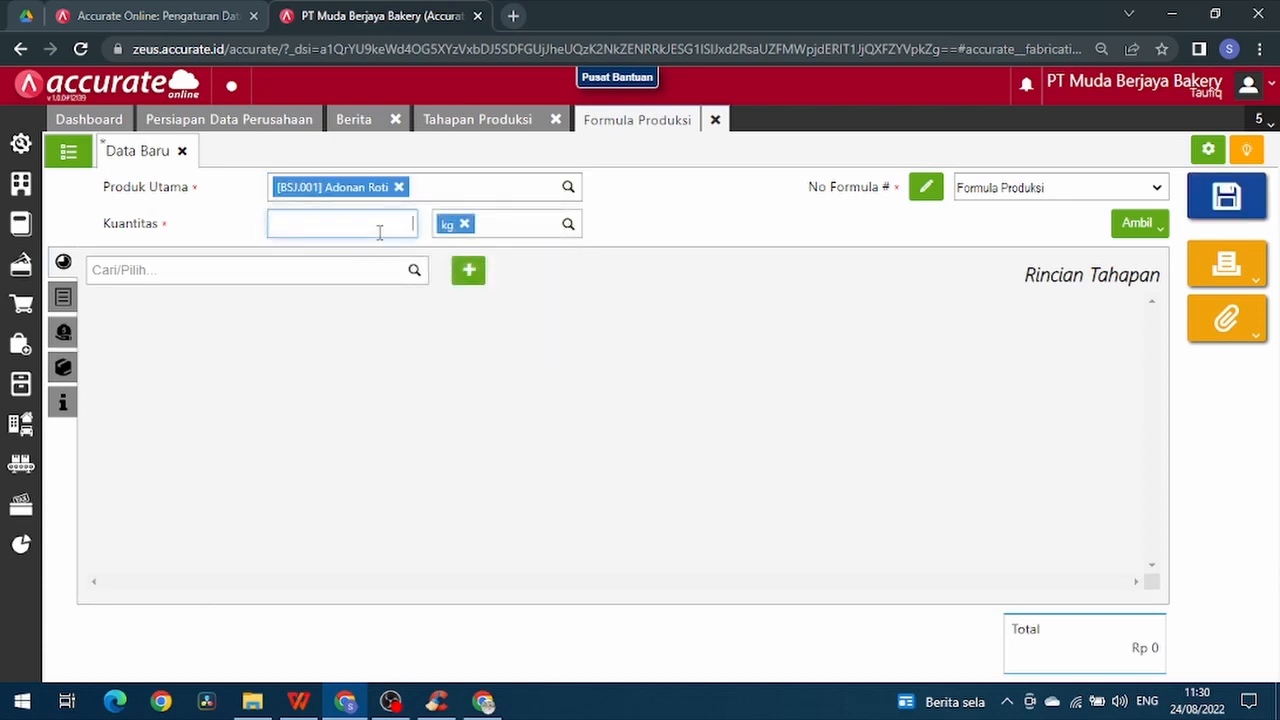
pyautogui.write('1')
# - Add Mencampur adonan to the formula's stage details as Tahapan # 1, leaving its instructions empty
pyautogui.click(354, 276)
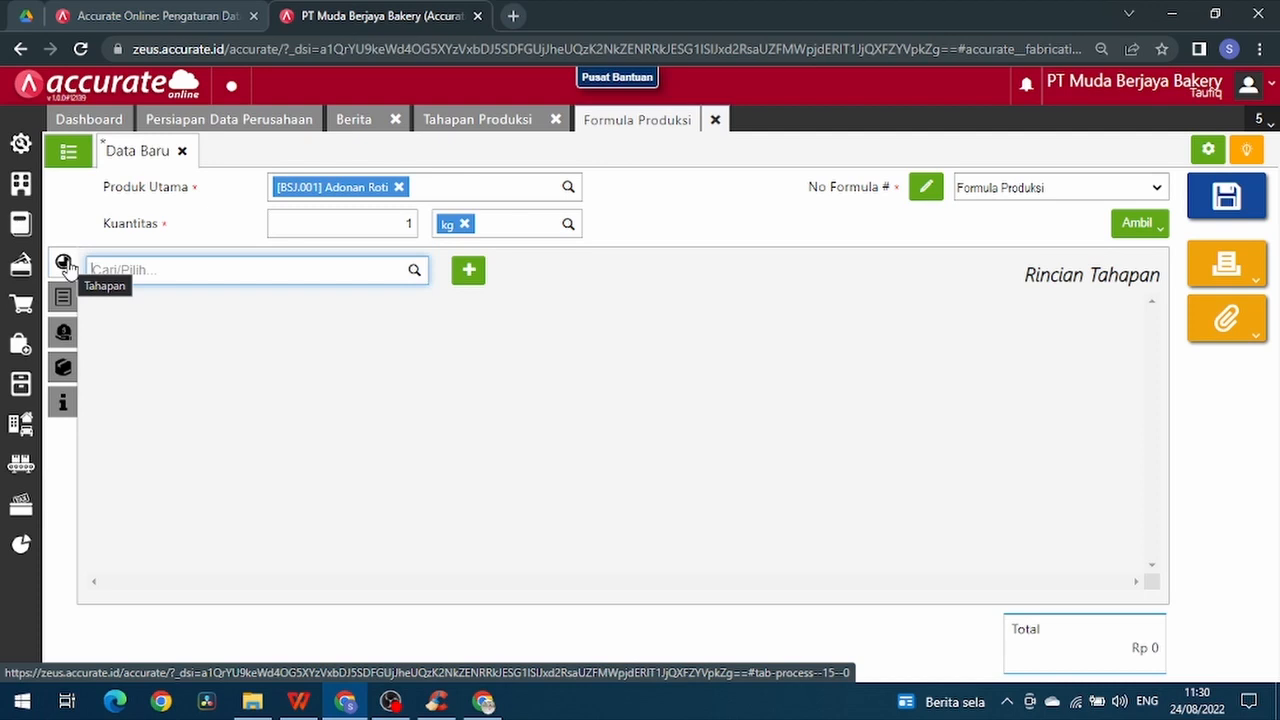
pyautogui.click(416, 273)
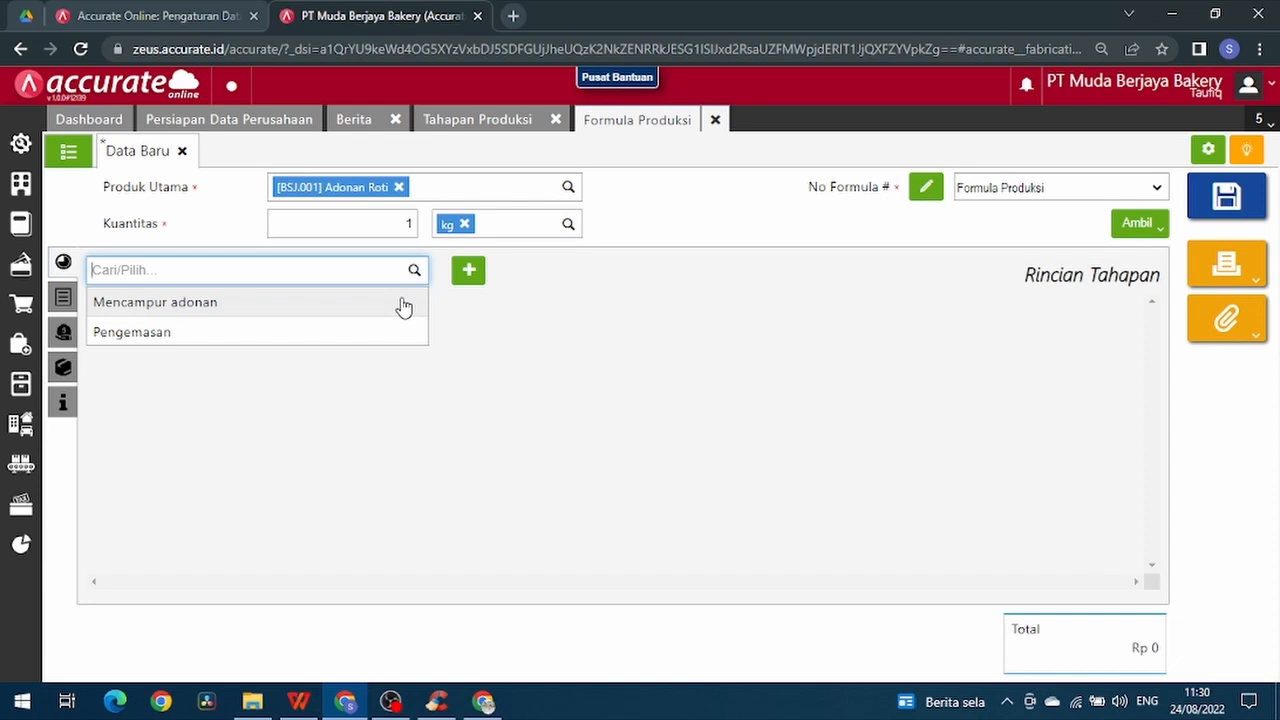
pyautogui.click(403, 304)
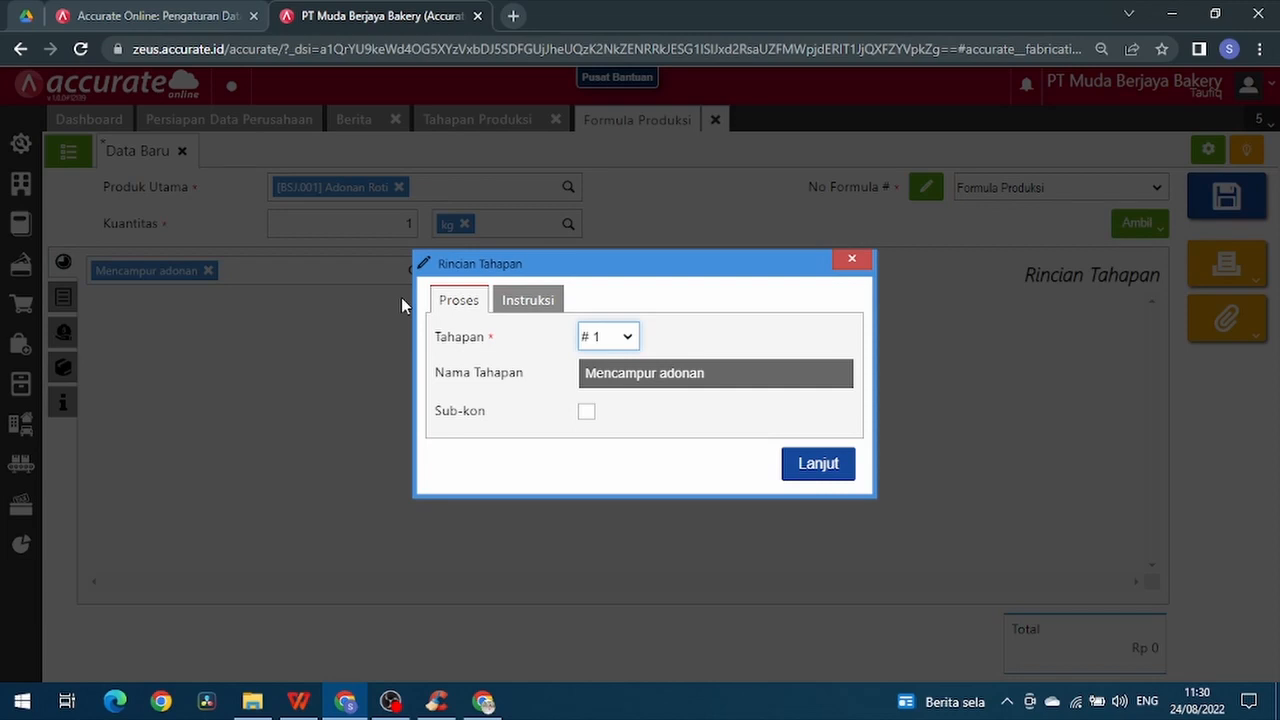
pyautogui.click(515, 306)
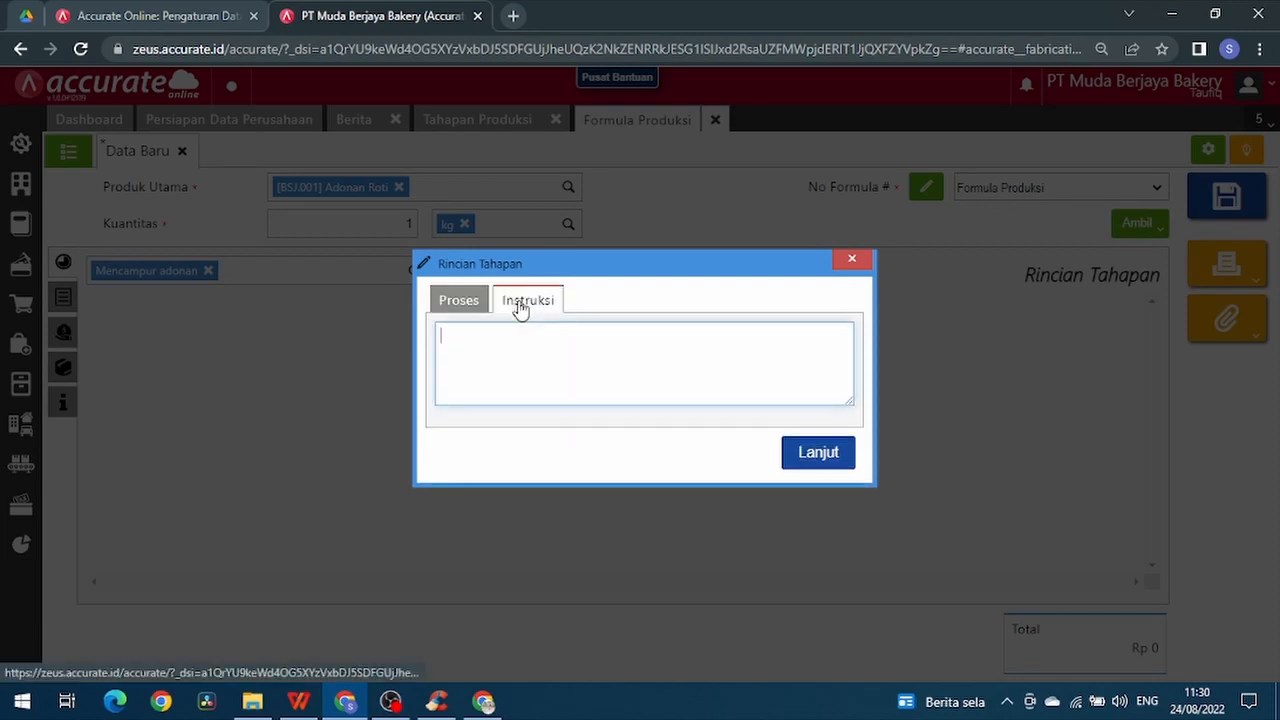
pyautogui.click(456, 336)
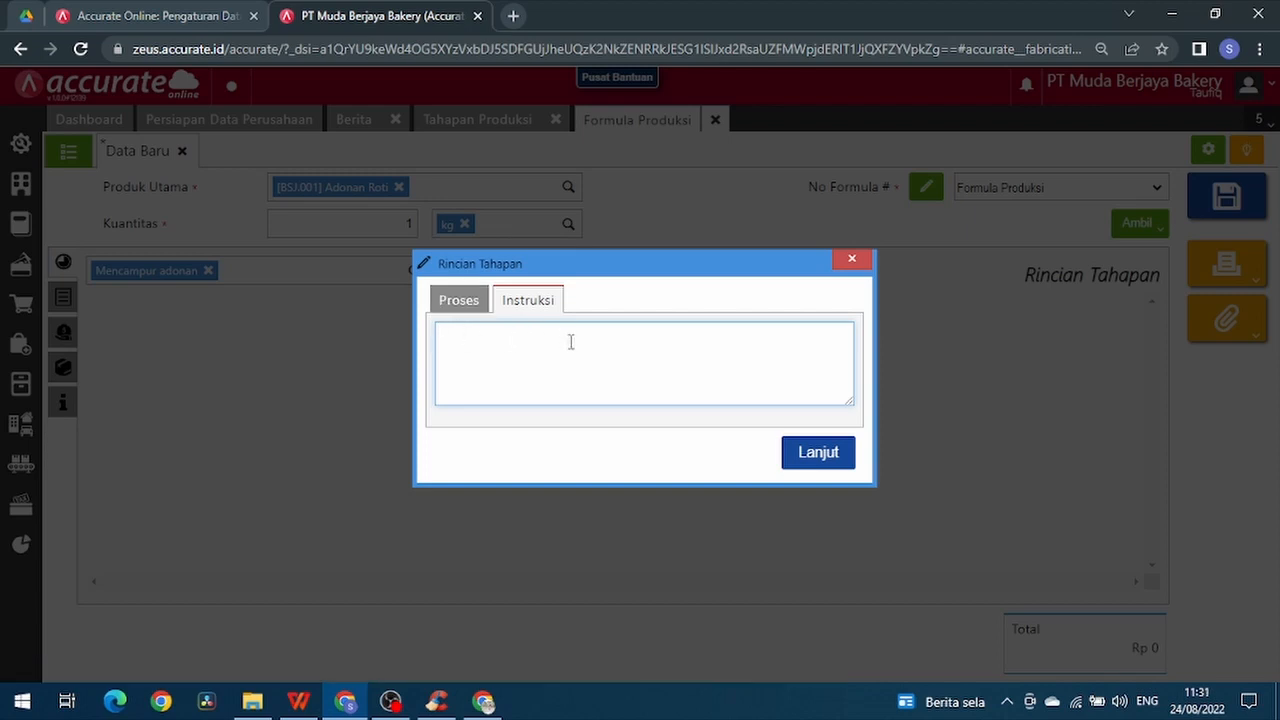
pyautogui.click(450, 305)
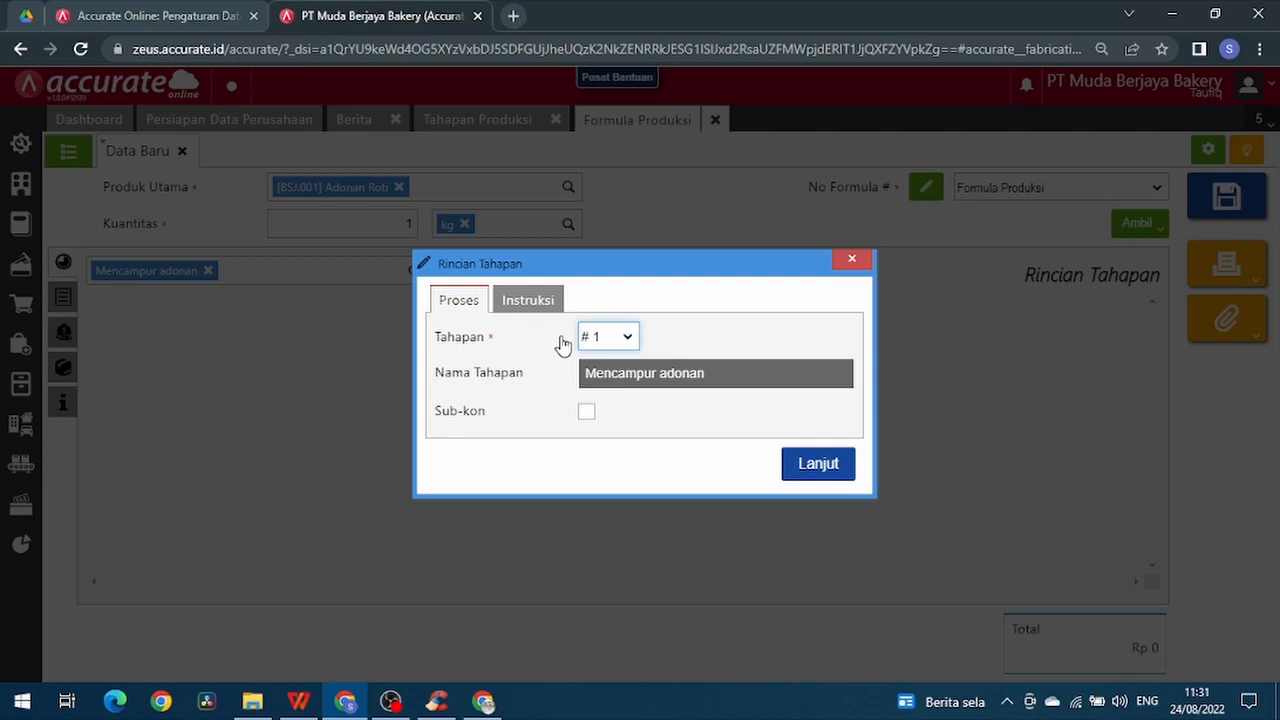
pyautogui.click(630, 340)
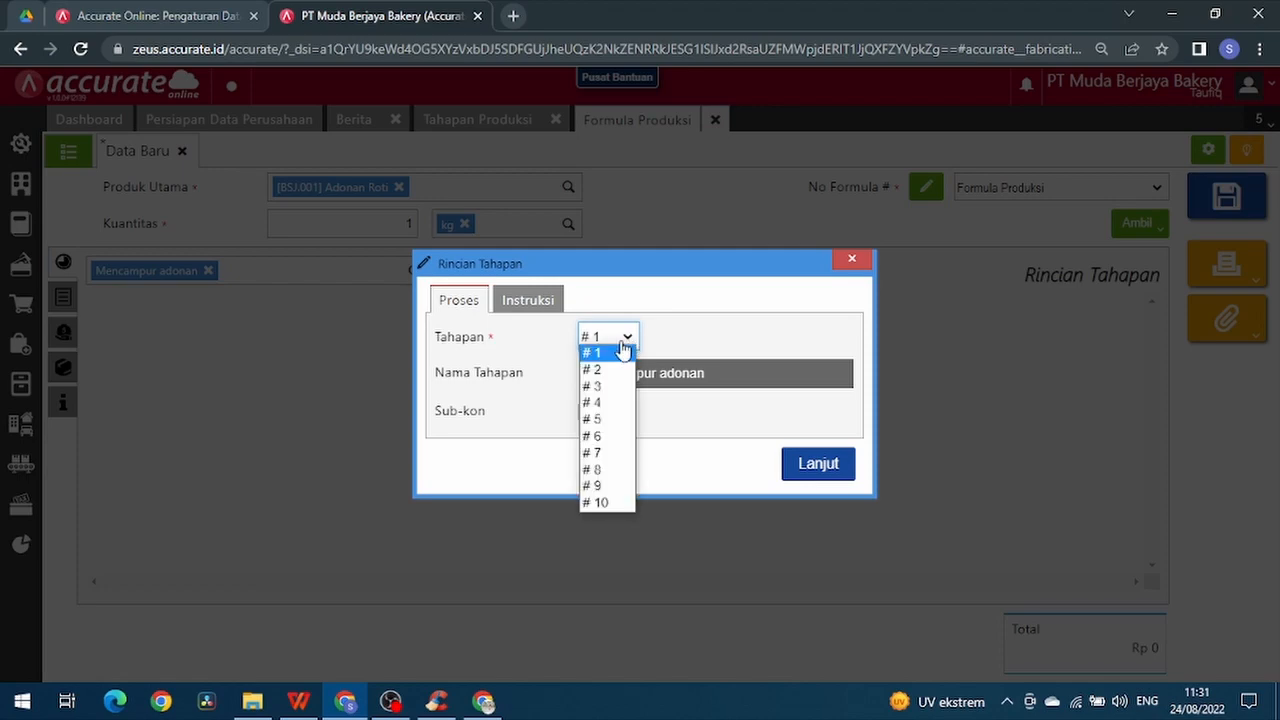
pyautogui.click(617, 357)
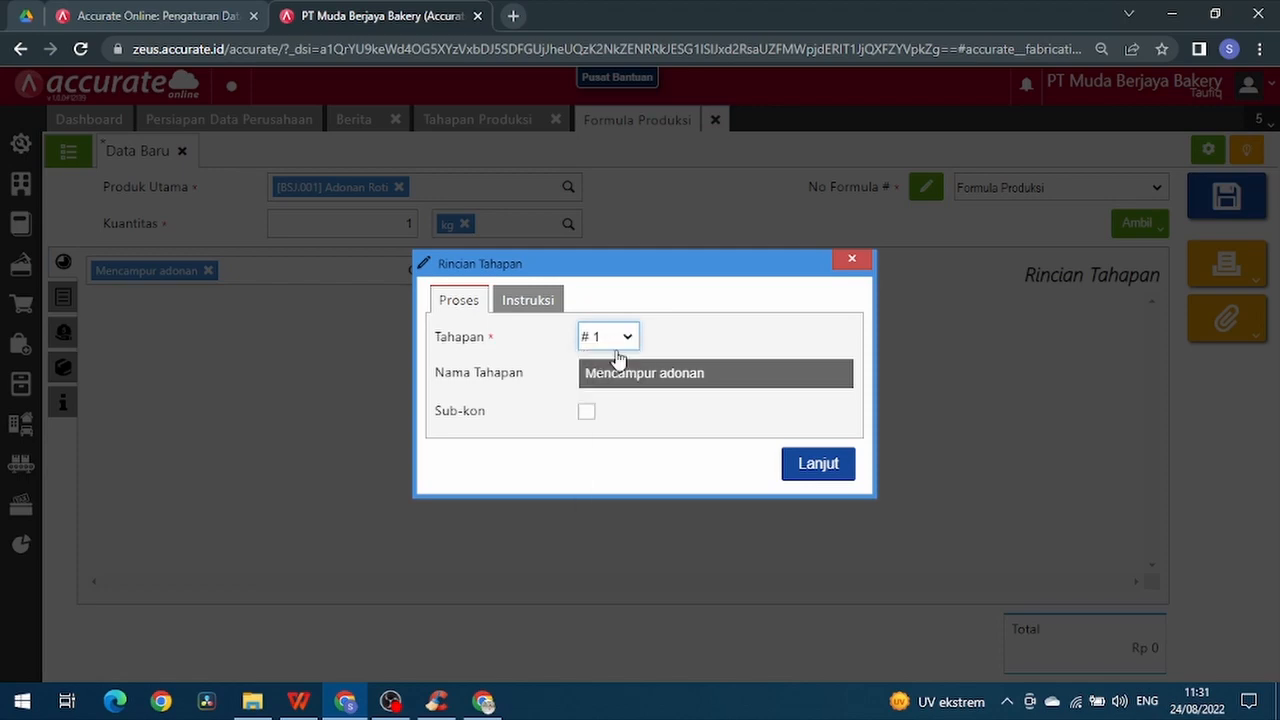
pyautogui.click(811, 477)
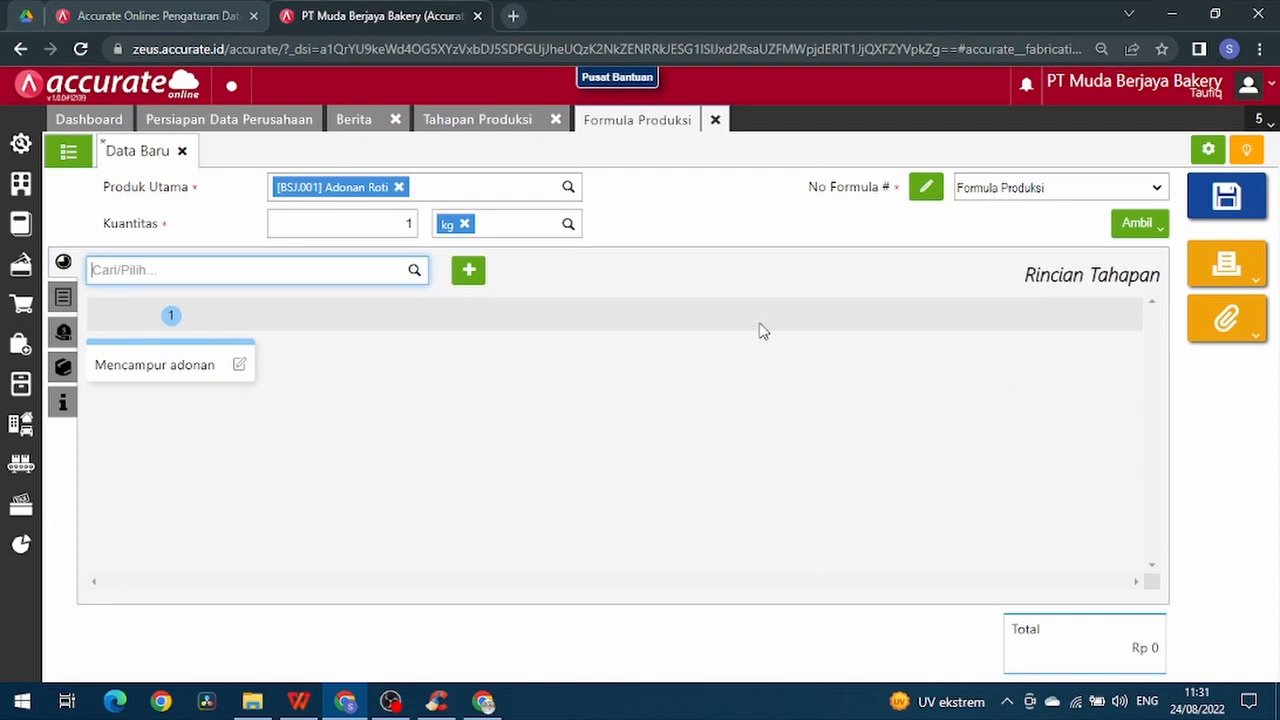
# - Add Pengemasan to the formula's stage details as Tahapan # 2
pyautogui.click(468, 272)
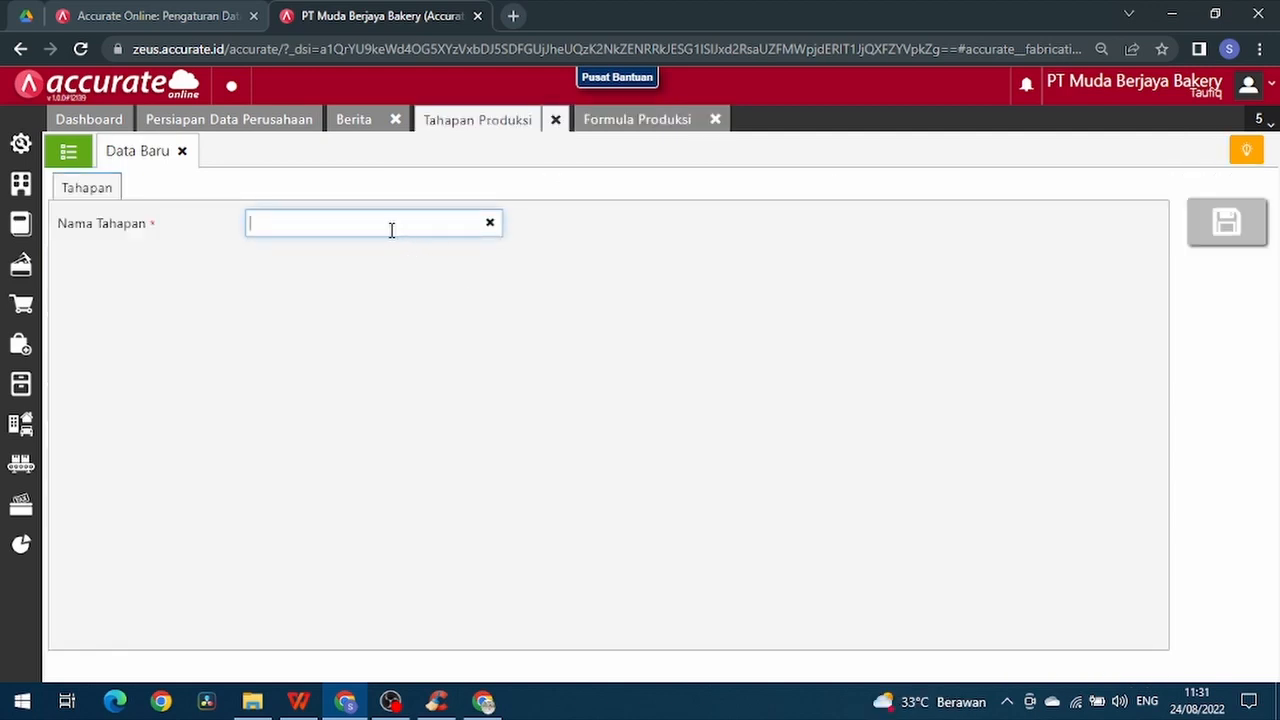
pyautogui.click(622, 121)
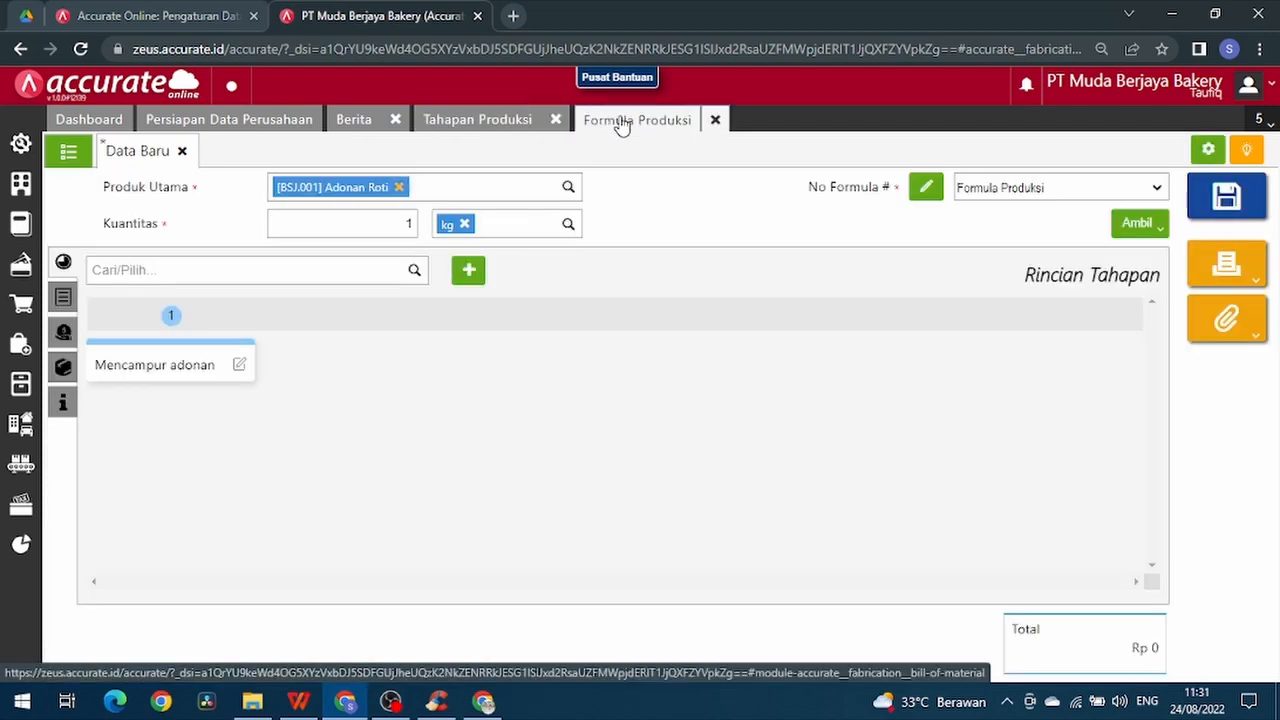
pyautogui.click(413, 272)
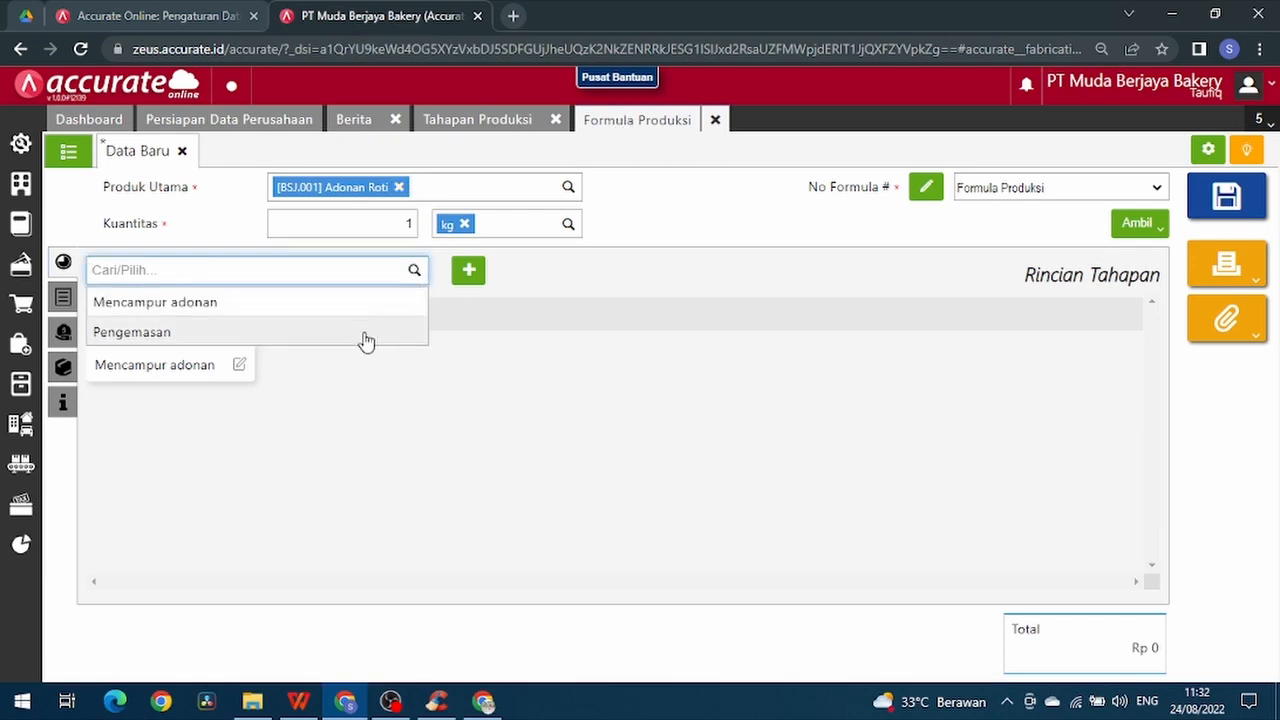
pyautogui.click(364, 332)
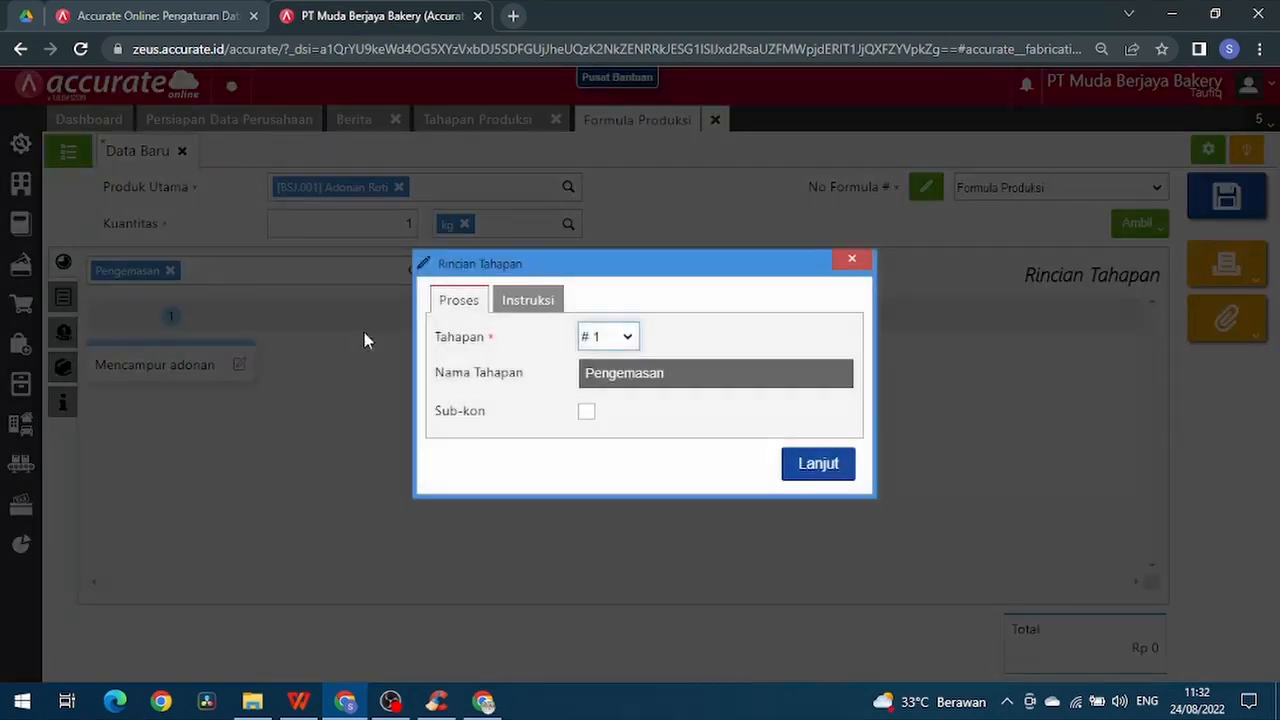
pyautogui.click(598, 337)
pyautogui.click(598, 372)
pyautogui.click(795, 466)
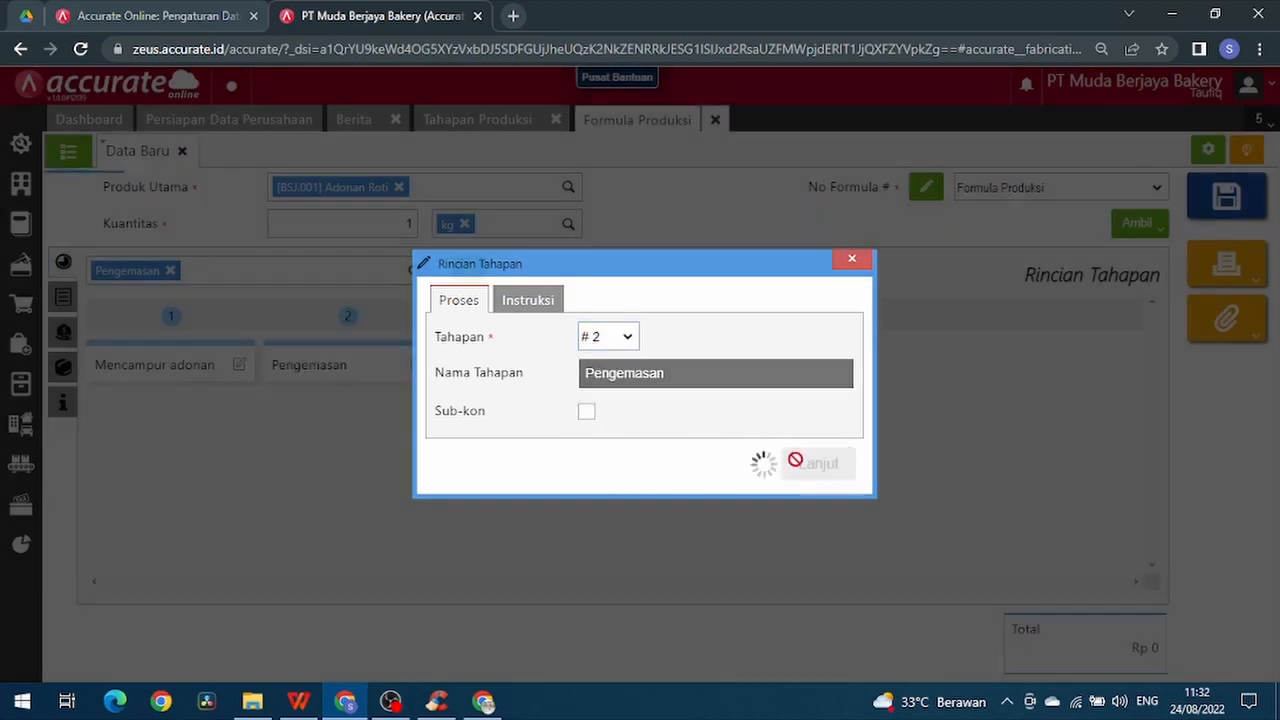
# - Open the formula's raw material details and consult the Adonan Roti ingredient list in the WPS Office workbook, returning to the formula
pyautogui.click(60, 308)
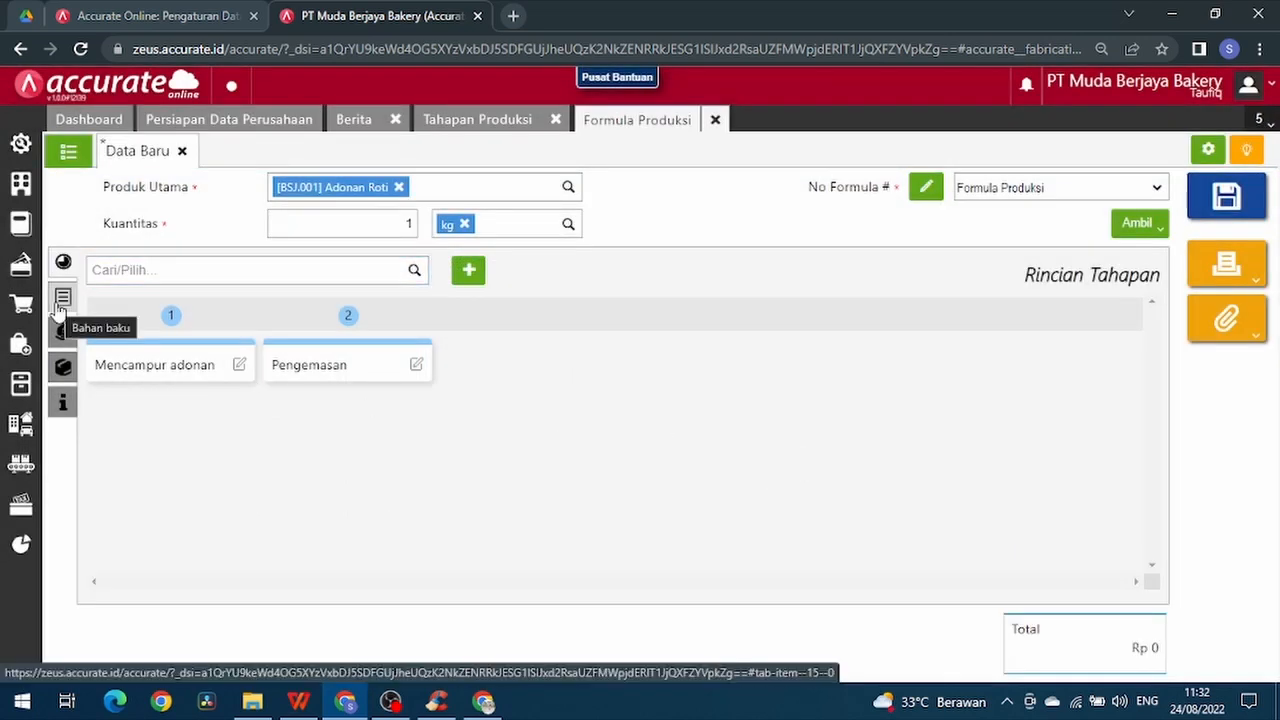
pyautogui.click(60, 308)
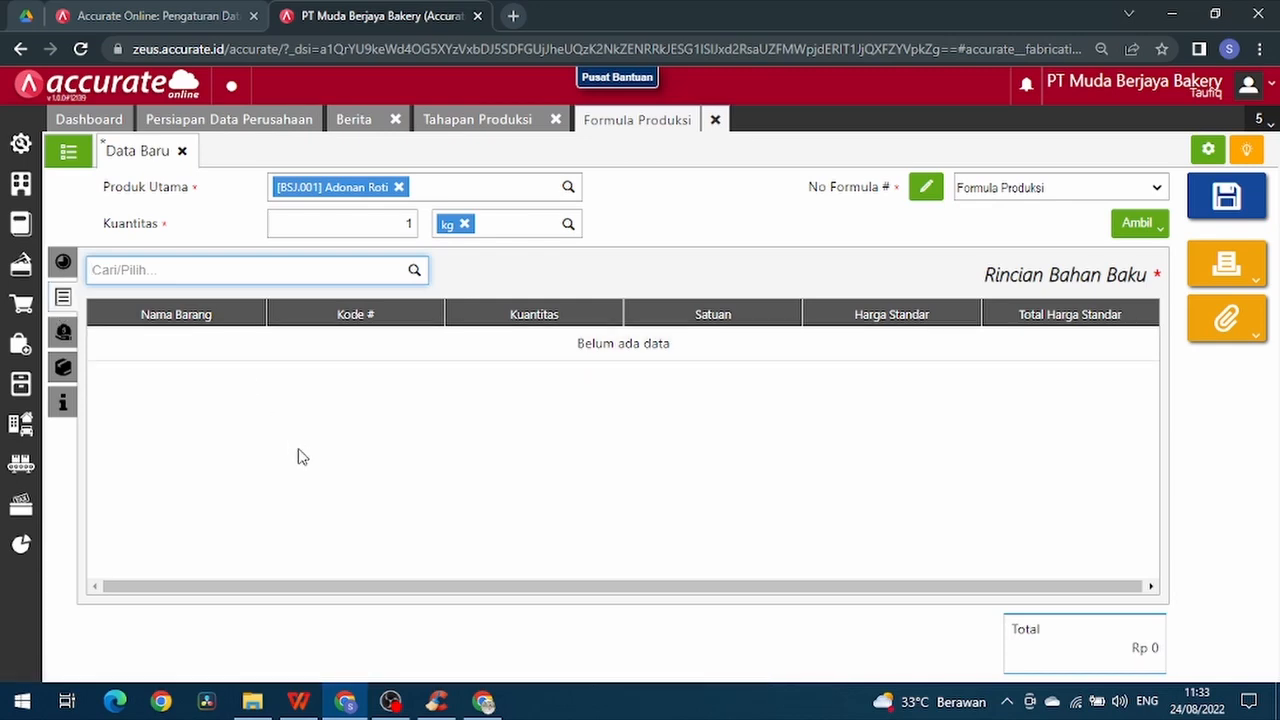
pyautogui.moveTo(299, 700)
pyautogui.click(299, 664)
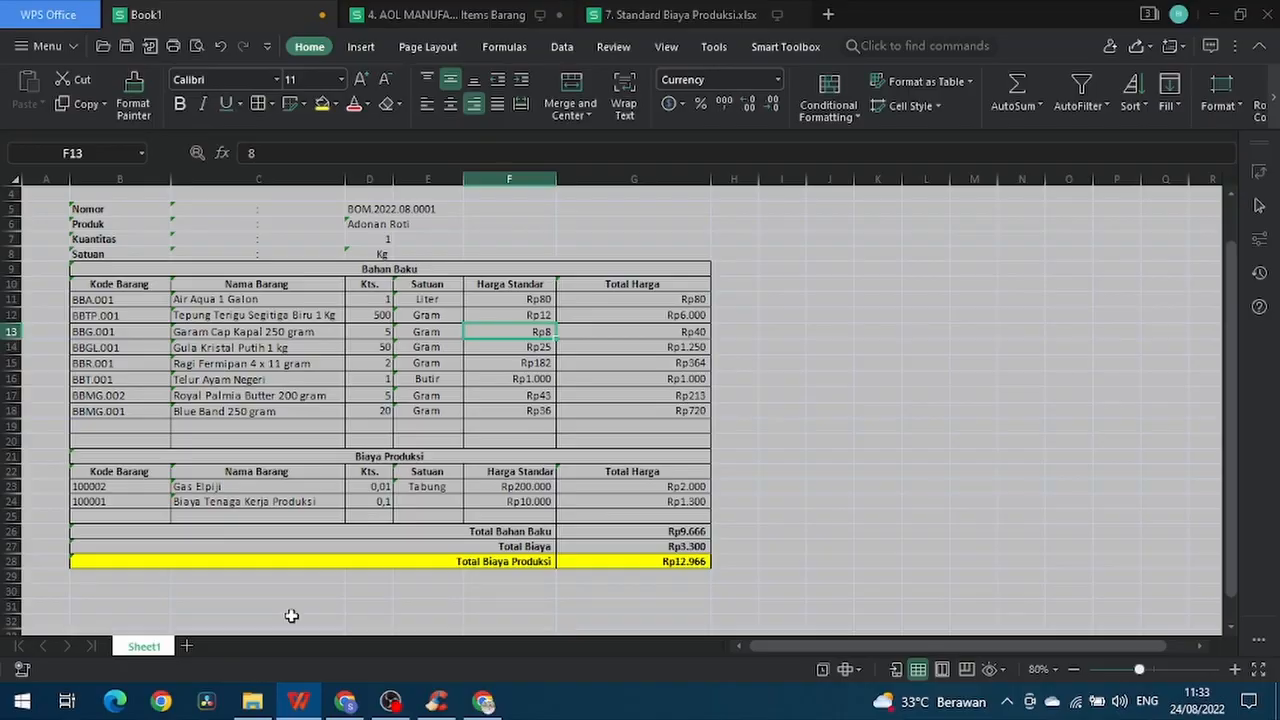
pyautogui.click(347, 699)
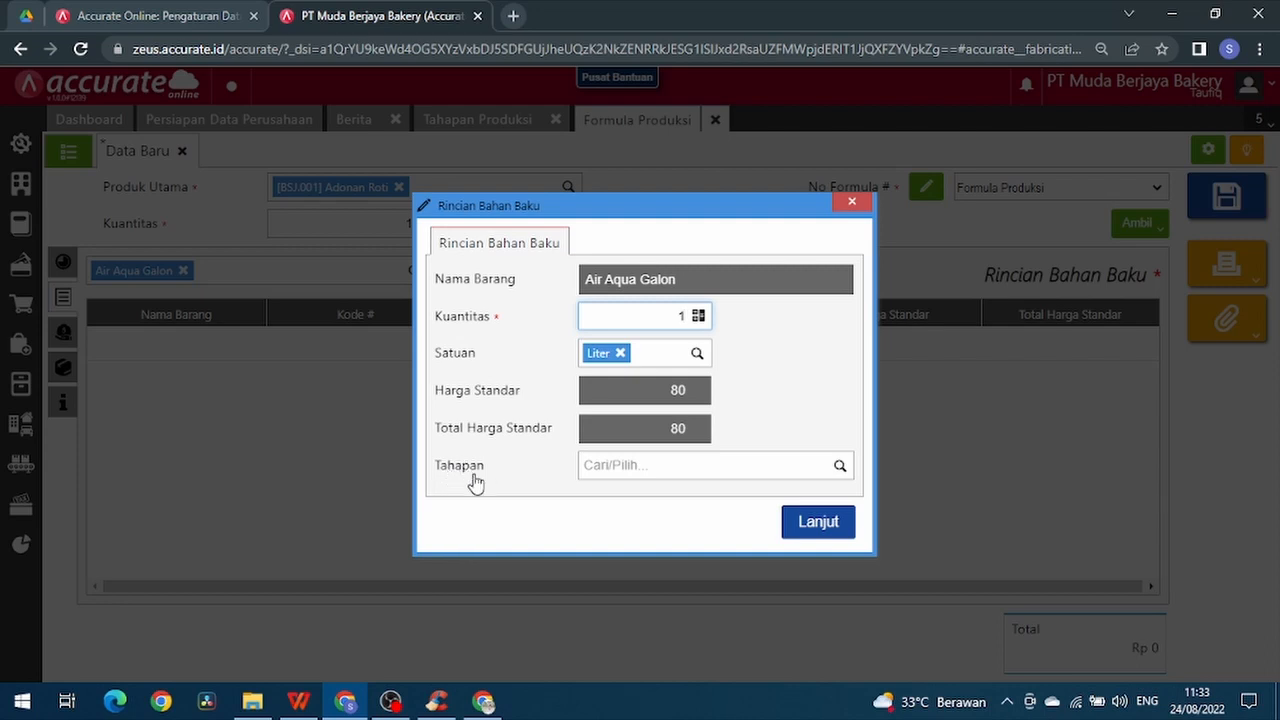
# - Assign the 1 Liter Air Aqua Galon raw material to the Mencampur adonan stage and add it to the formula
pyautogui.click(843, 470)
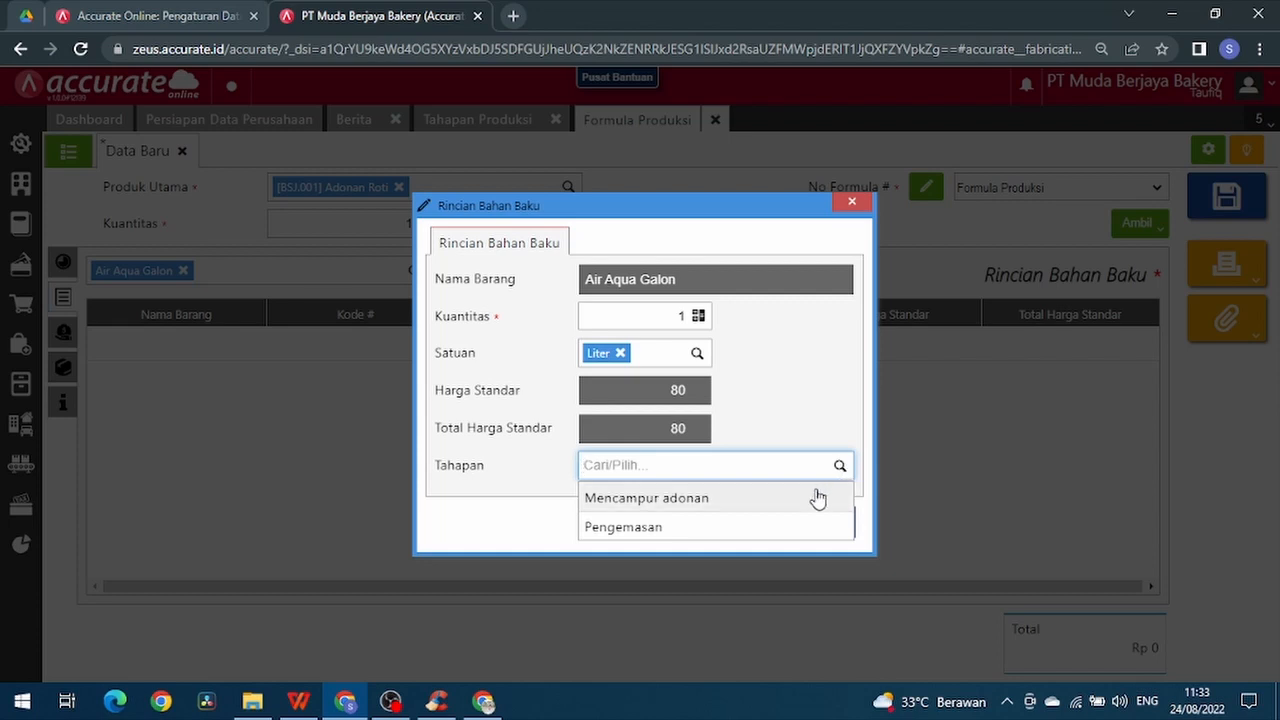
pyautogui.click(817, 497)
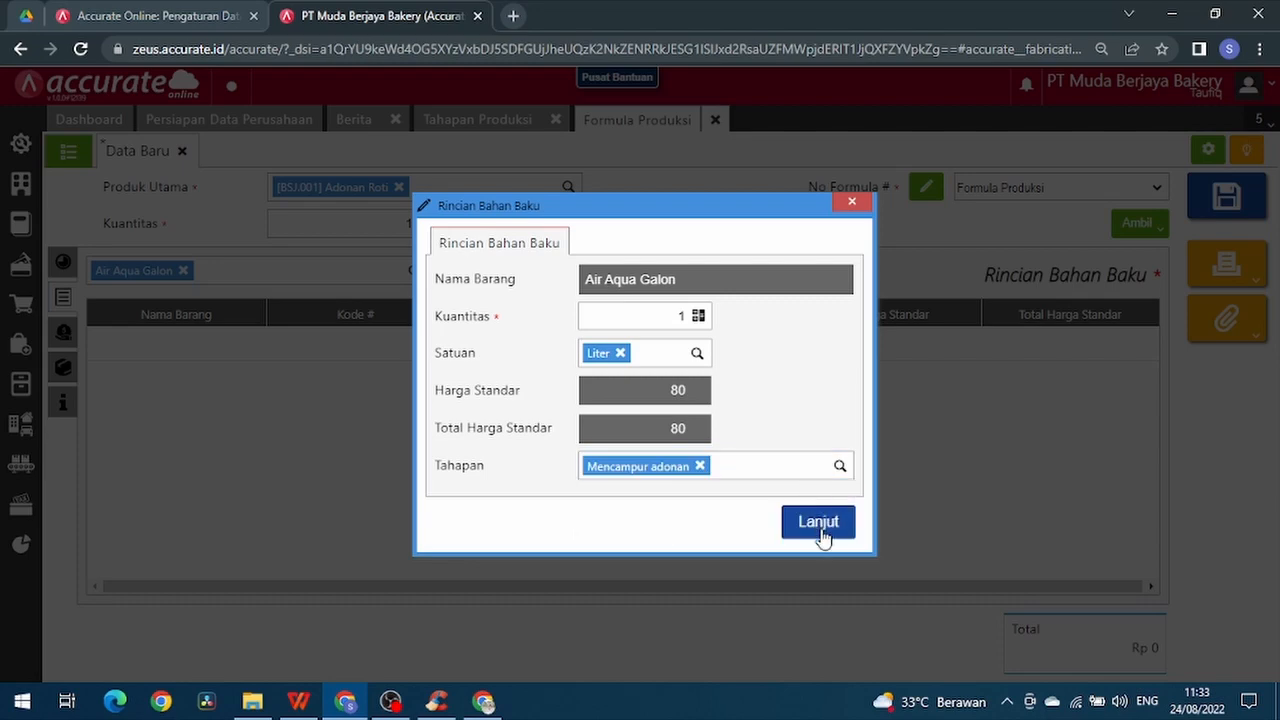
pyautogui.click(822, 535)
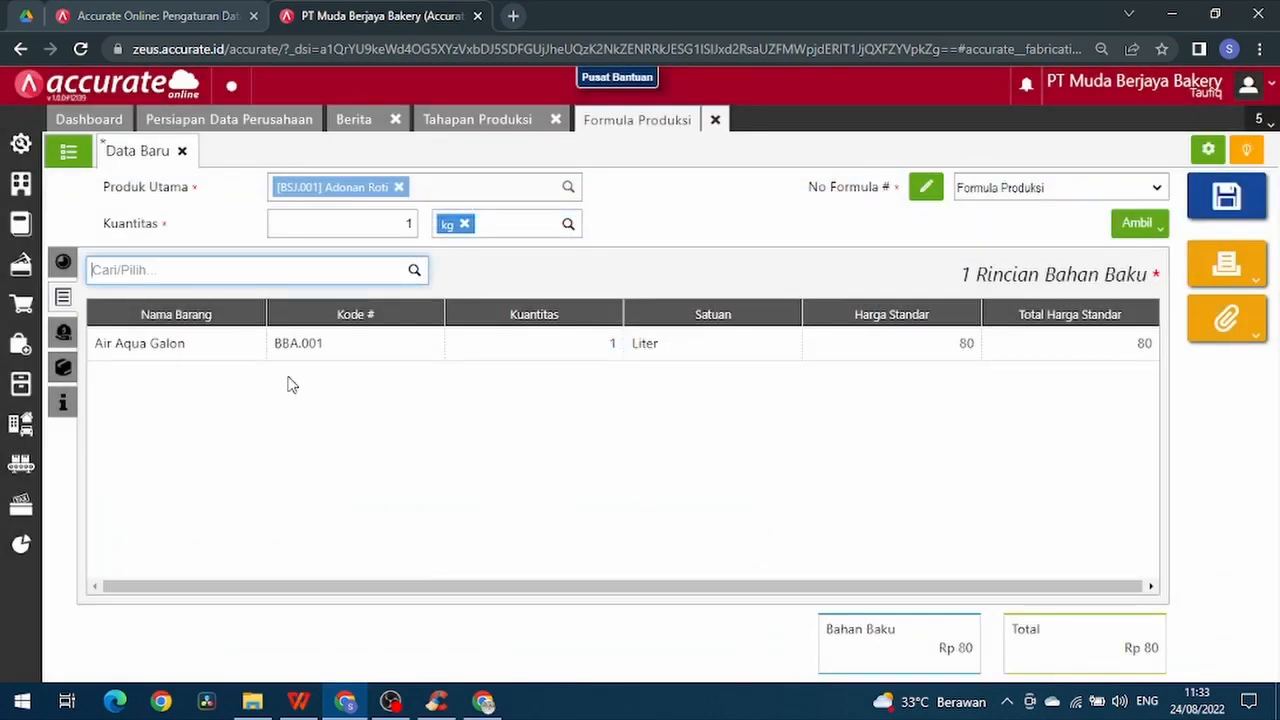
# - Check the ingredient list in the WPS Office workbook, then add Segitiga Biru 1 kg as 500 gram in the Mencampur adonan stage
pyautogui.moveTo(299, 706)
pyautogui.click(266, 604)
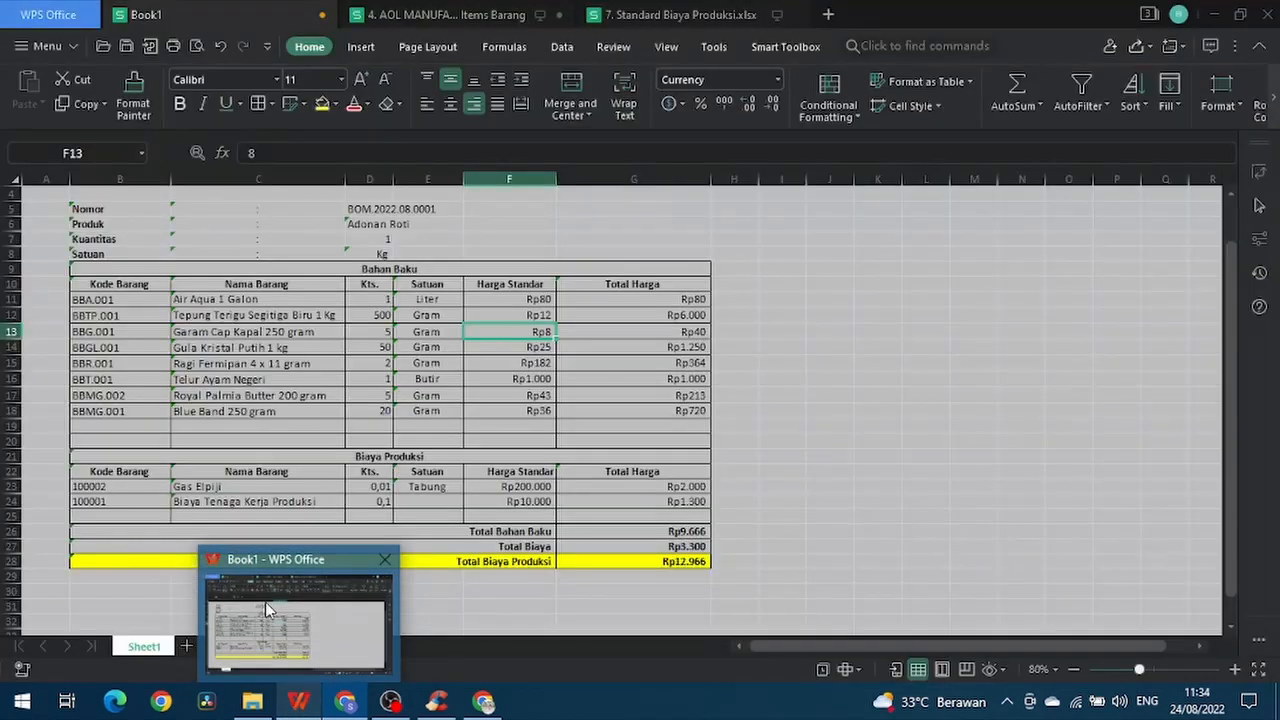
pyautogui.click(265, 602)
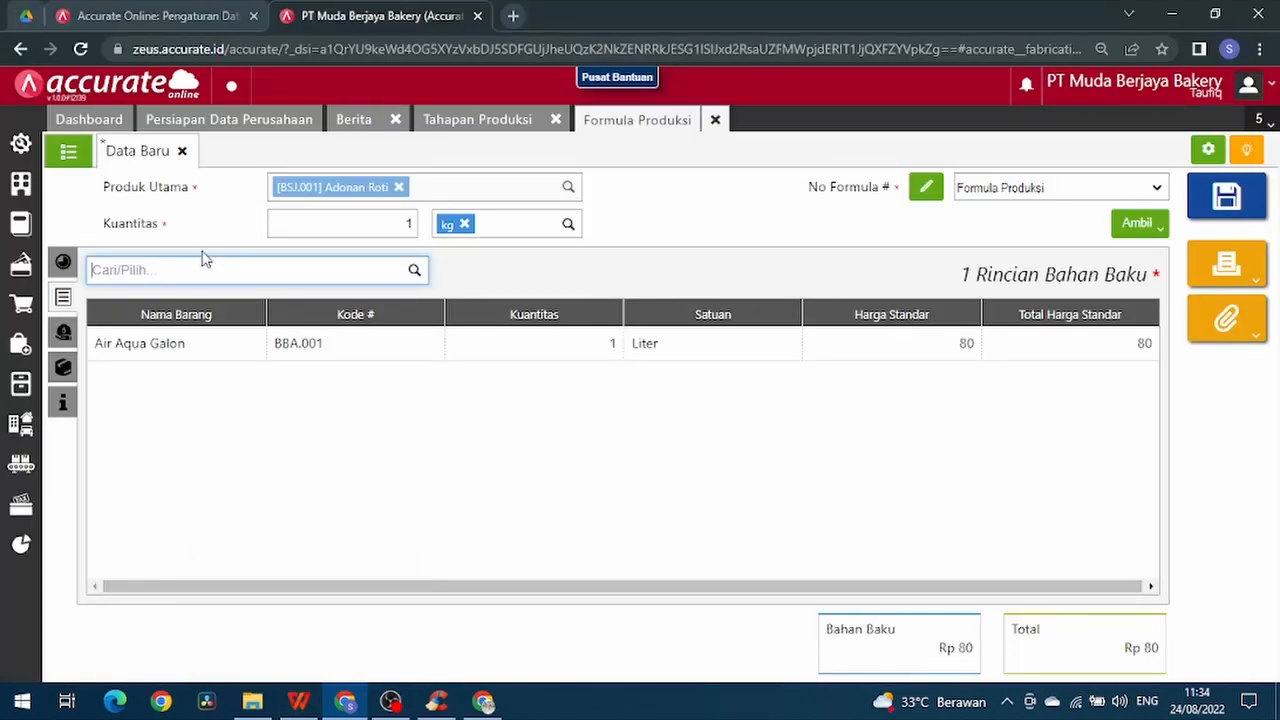
pyautogui.write('se')
pyautogui.press('Return')
pyautogui.press('BackSpace')
pyautogui.write('500')
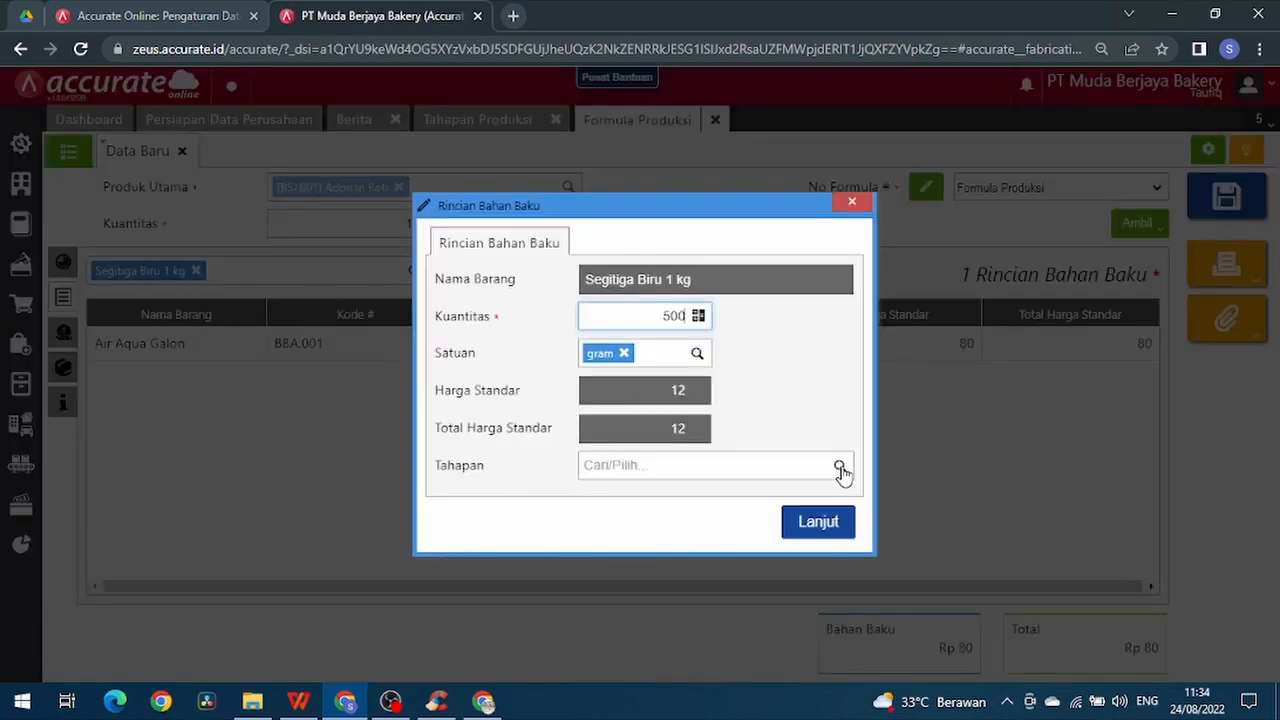
pyautogui.click(840, 467)
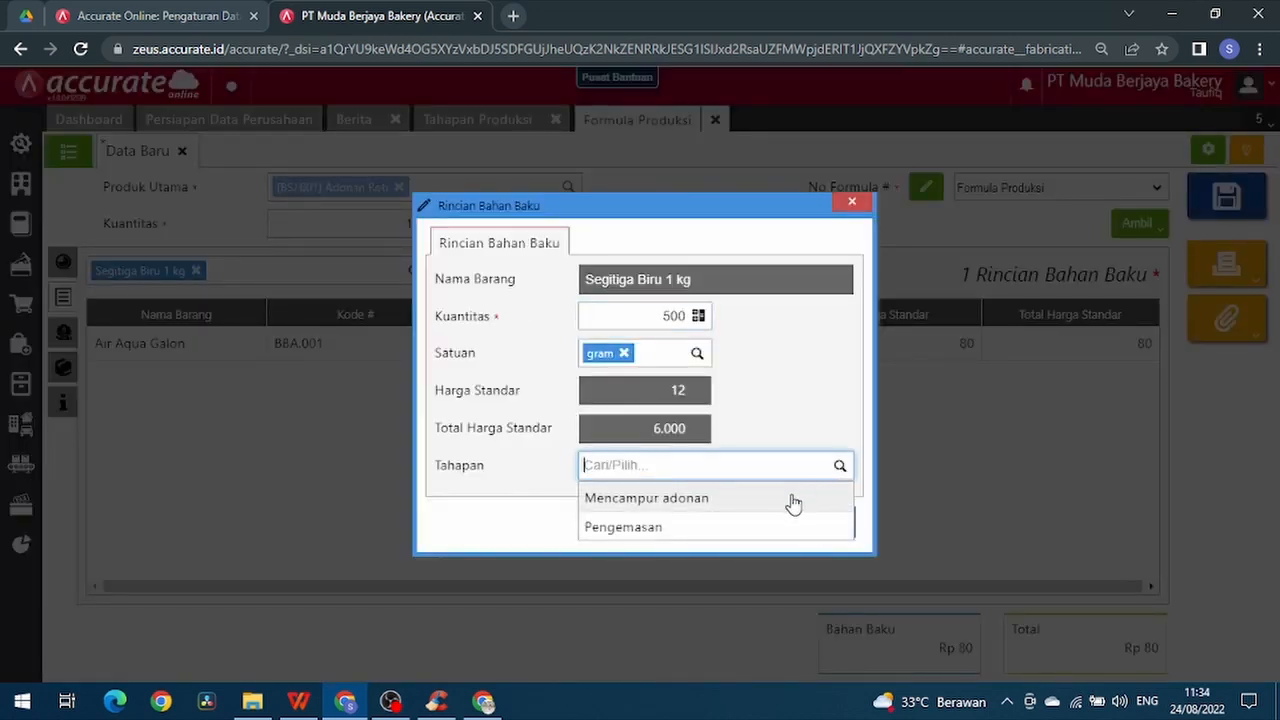
pyautogui.click(791, 499)
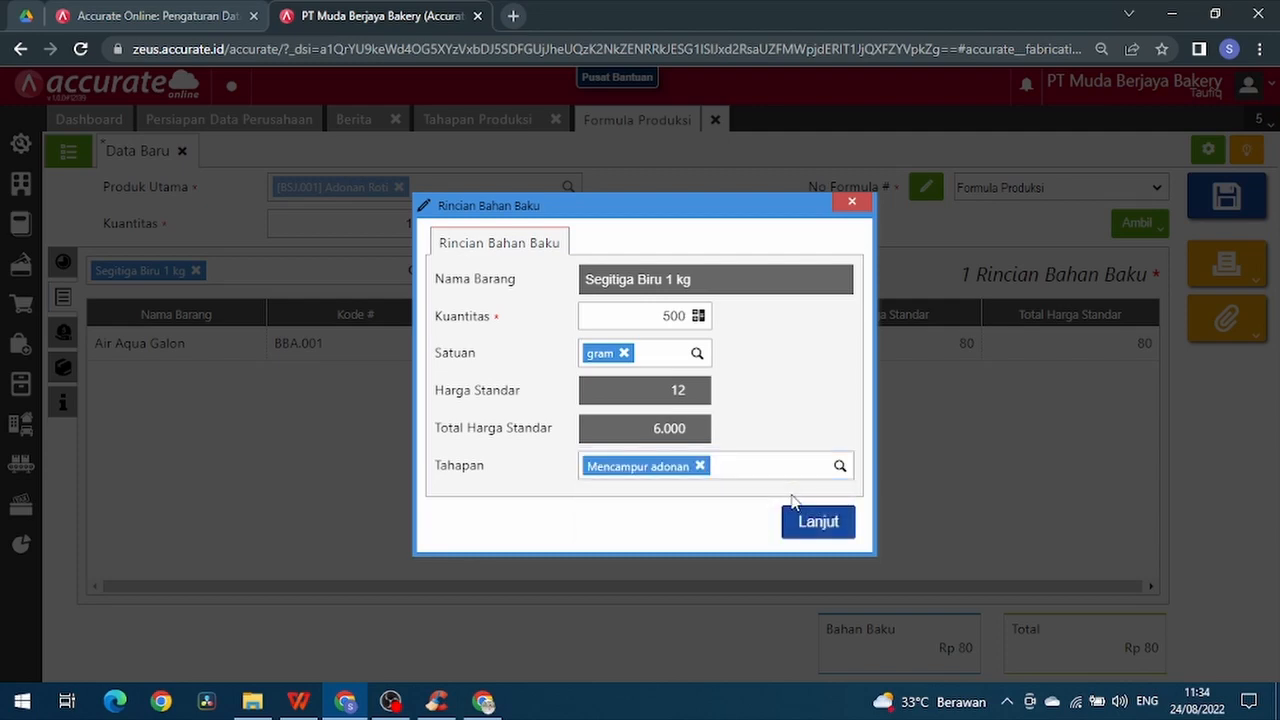
pyautogui.click(826, 530)
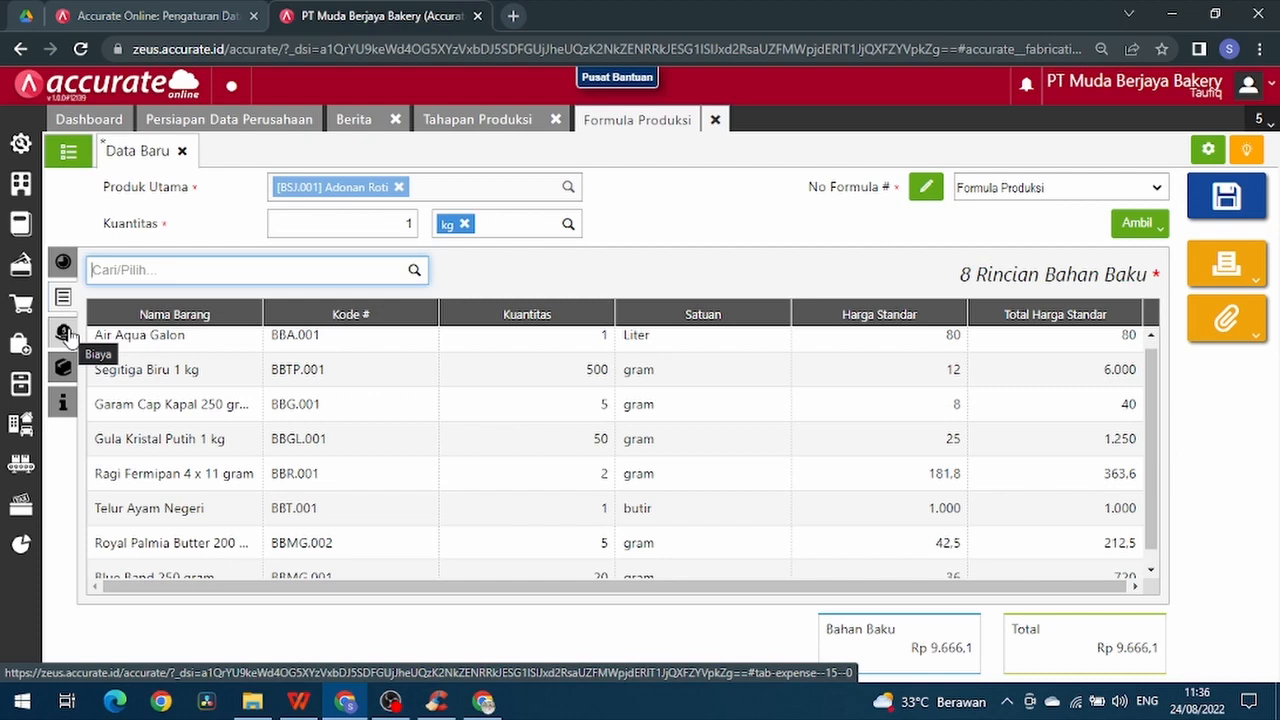
# - Add Gas Elpiji to the formula's cost details with a quantity of 0,02 Tabung
pyautogui.click(65, 333)
pyautogui.write('Gas')
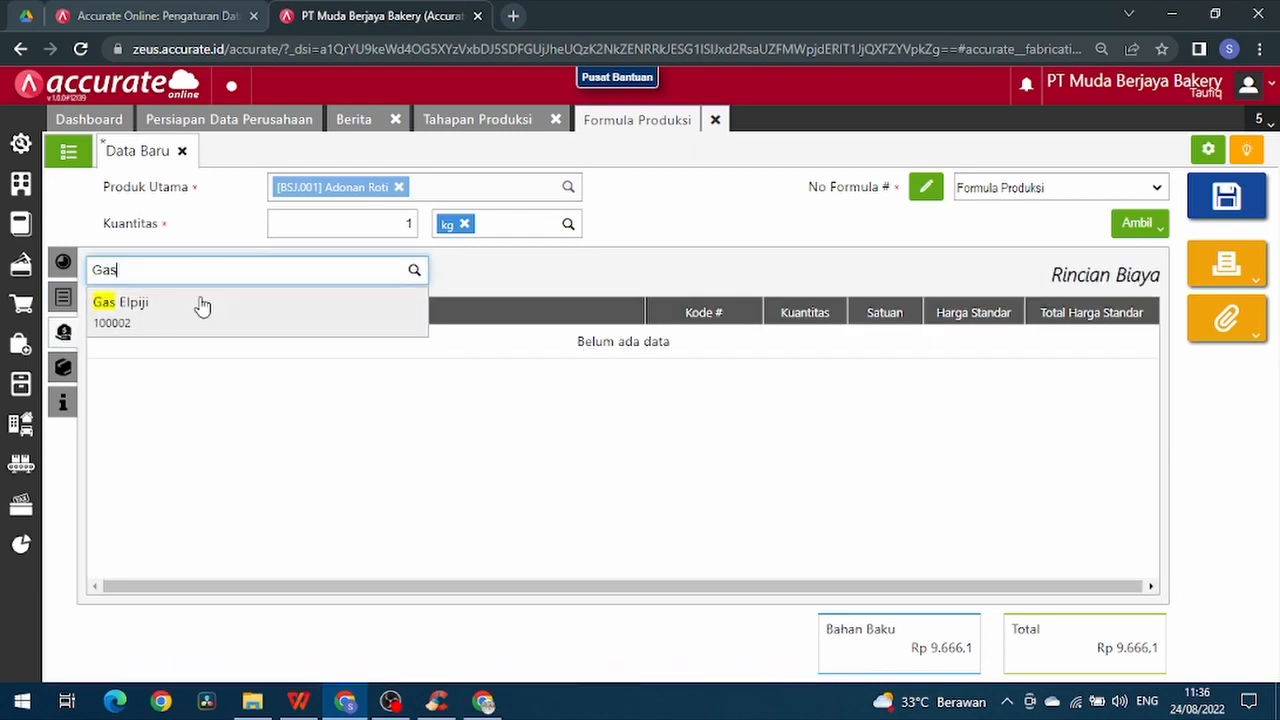
pyautogui.click(200, 304)
pyautogui.press('BackSpace')
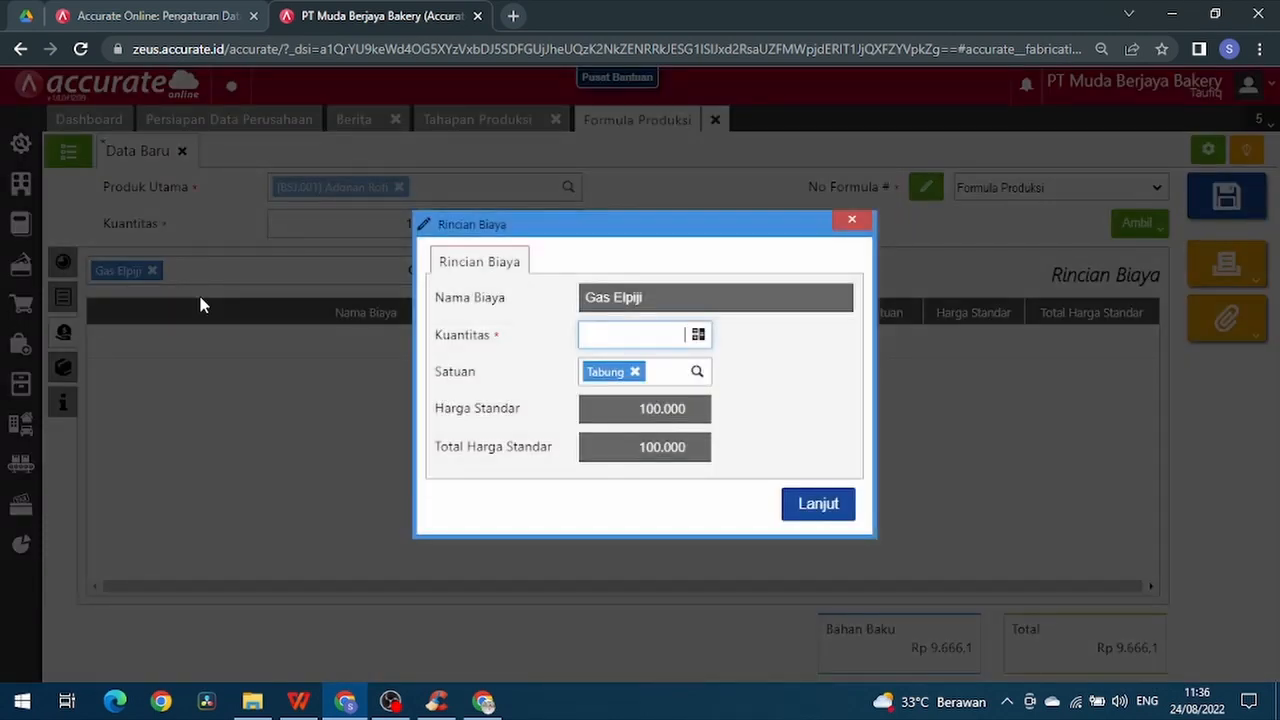
pyautogui.write('0,01')
pyautogui.click(818, 503)
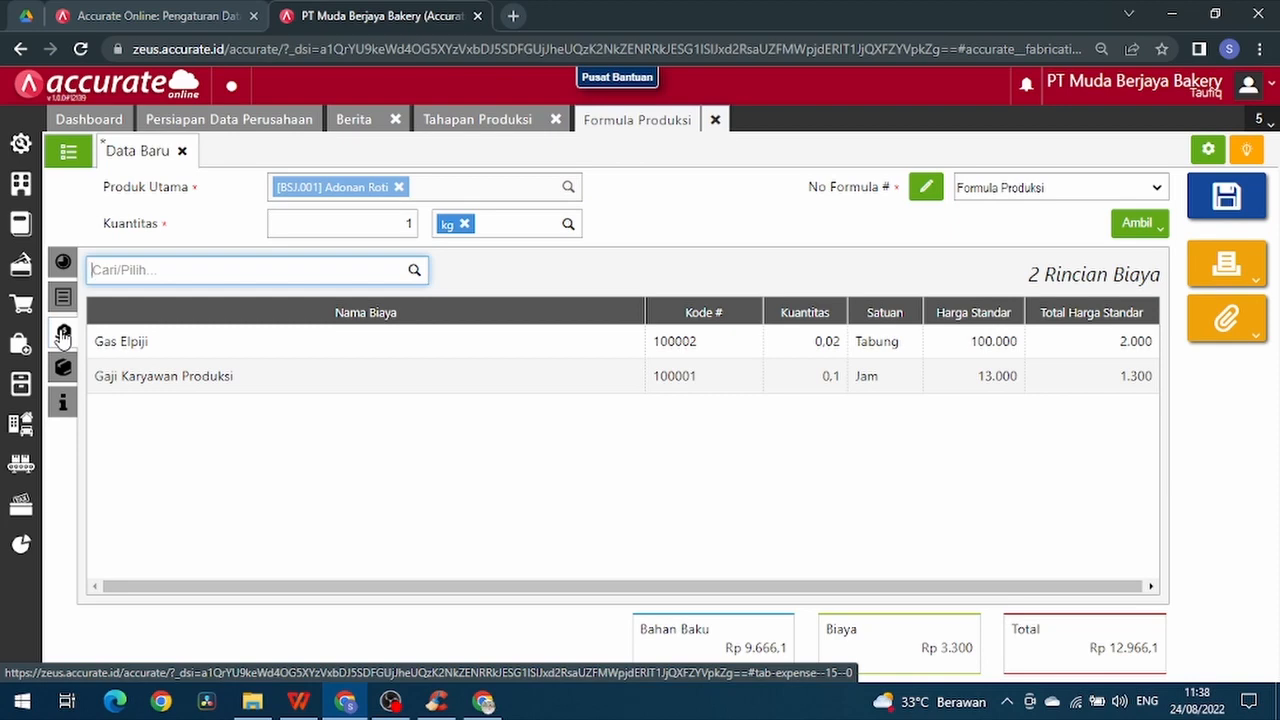
# - Add Inner Box Roti to the raw material details with a quantity of 20 PCS in the Pengemasan stage
pyautogui.click(61, 302)
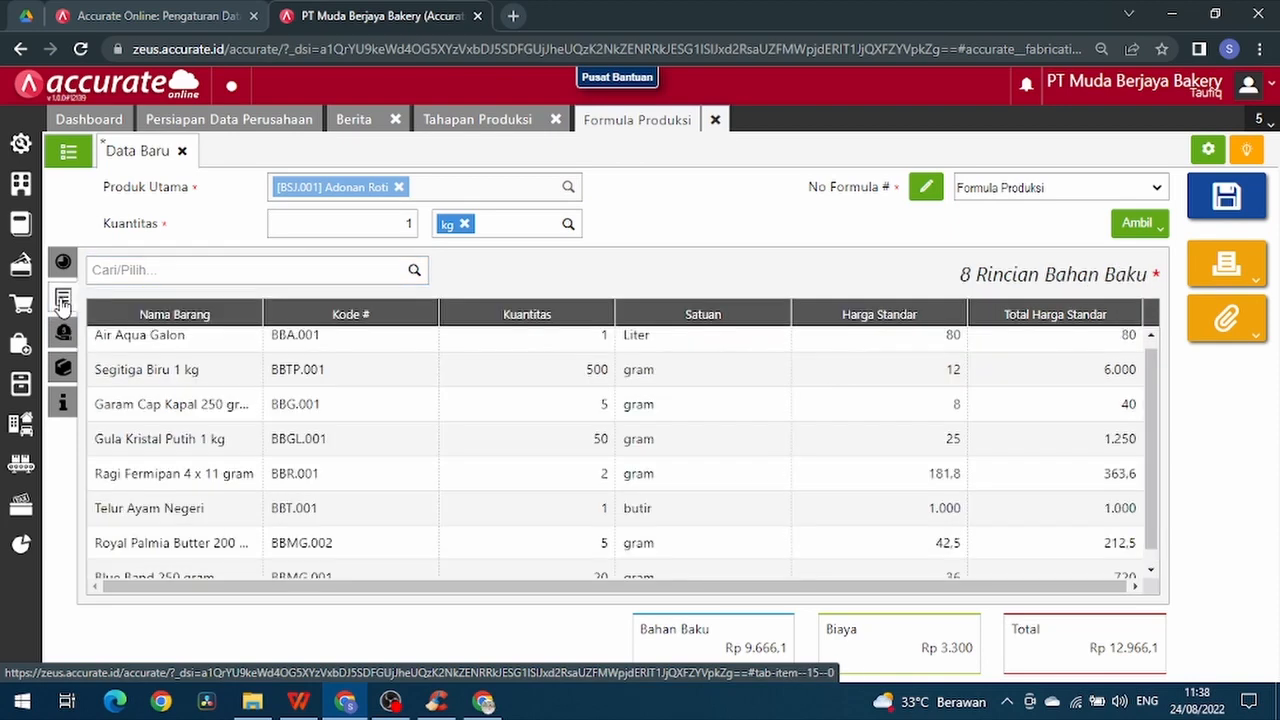
pyautogui.write('in')
pyautogui.click(290, 294)
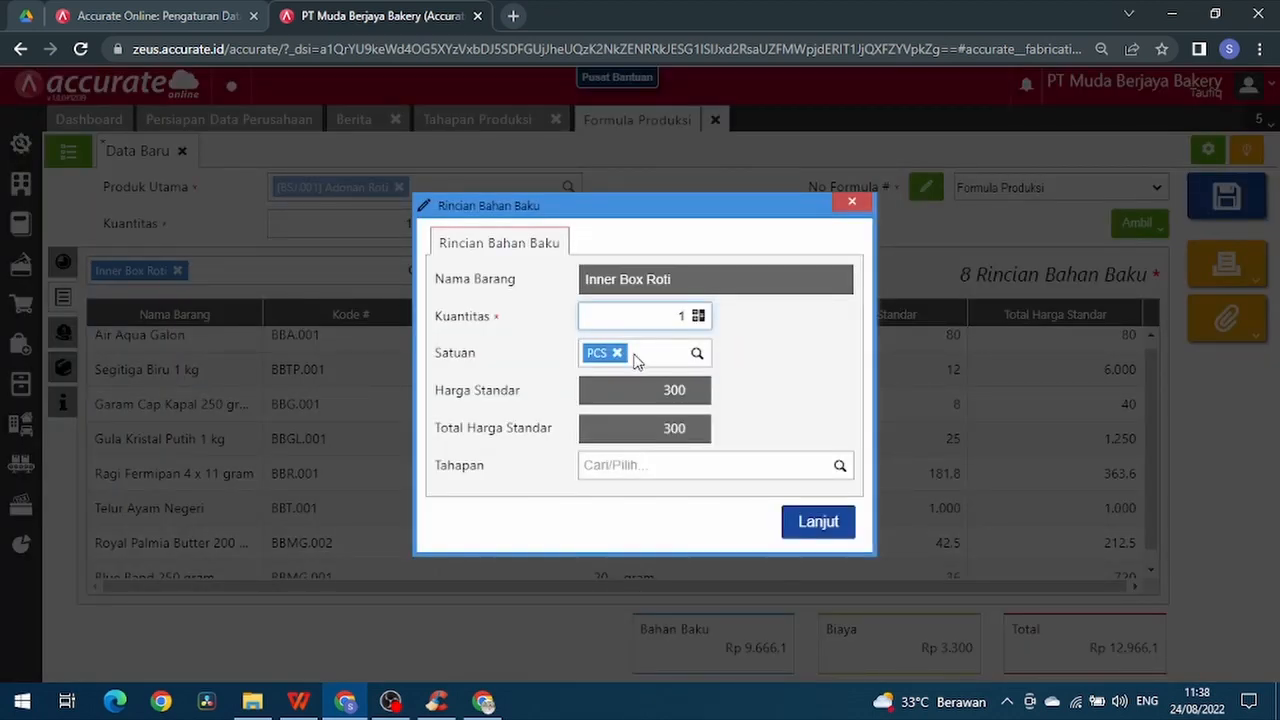
pyautogui.press('BackSpace')
pyautogui.write('20')
pyautogui.click(841, 466)
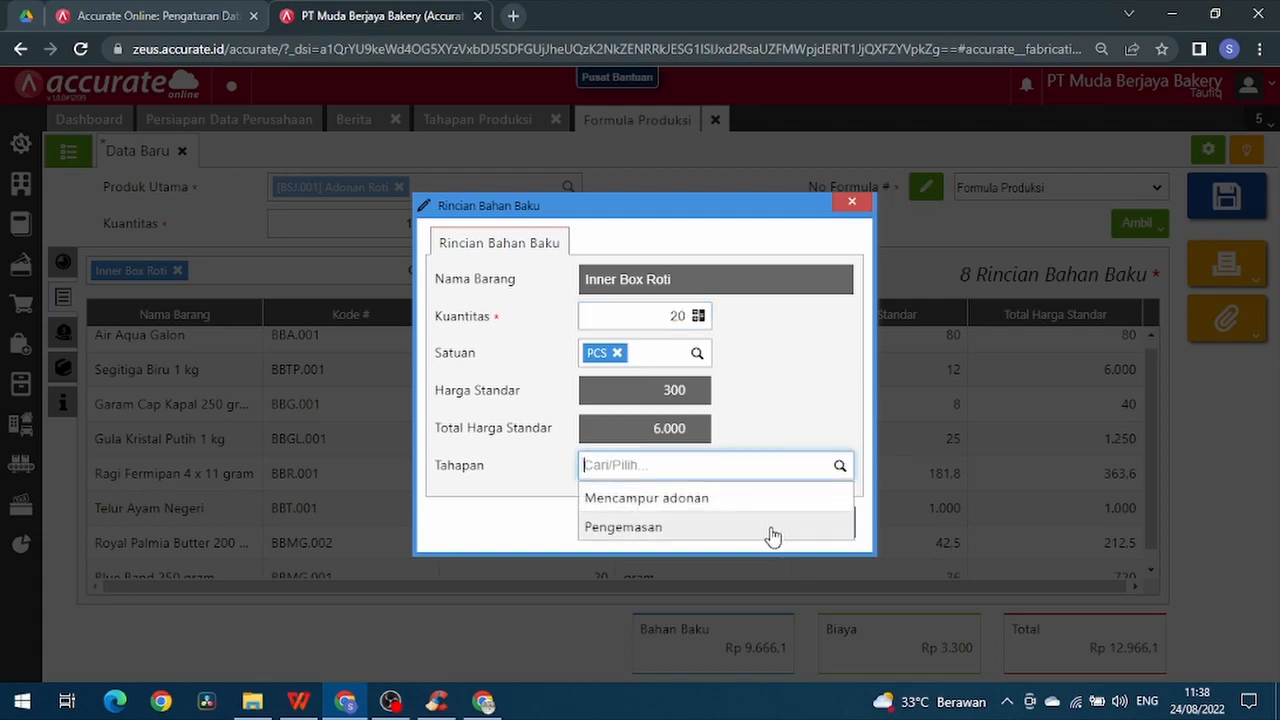
pyautogui.click(771, 528)
pyautogui.click(800, 522)
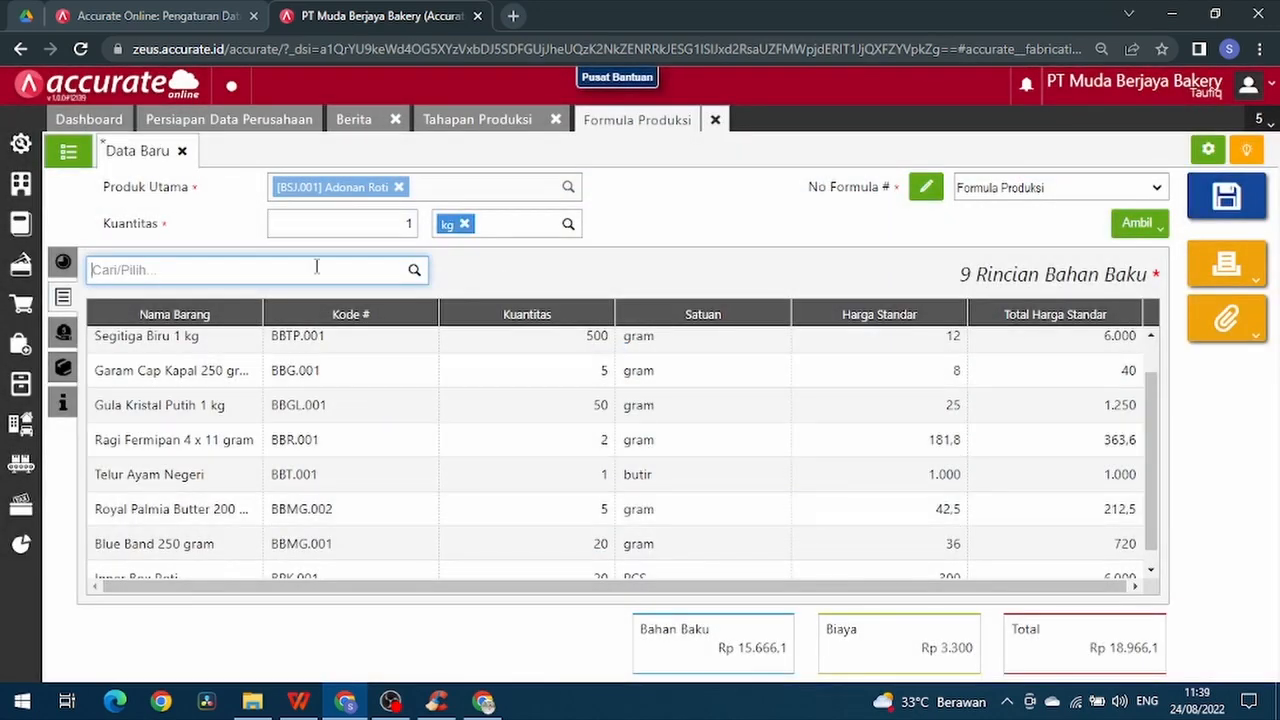
# - Add Plastik Seal Roti @ 100 lbr/pack to the raw materials with a quantity of 20 lembar in the Pengemasan stage
pyautogui.write('plast')
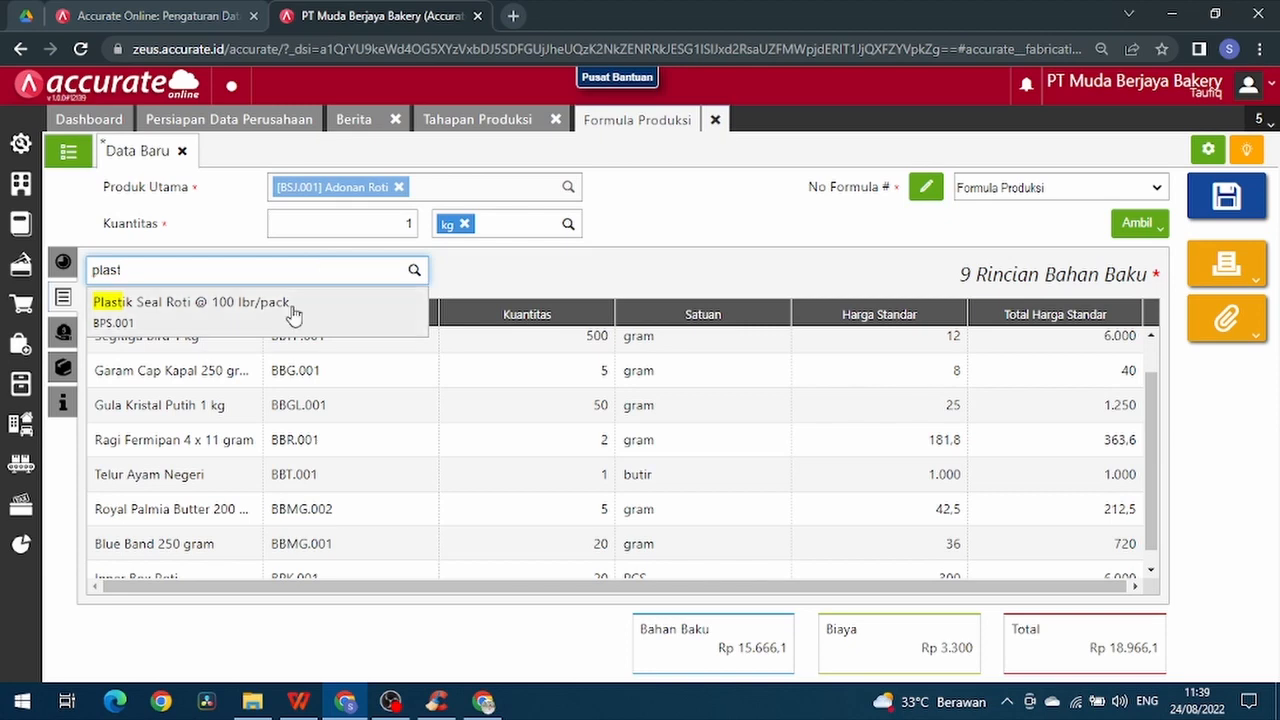
pyautogui.click(190, 302)
pyautogui.write('20')
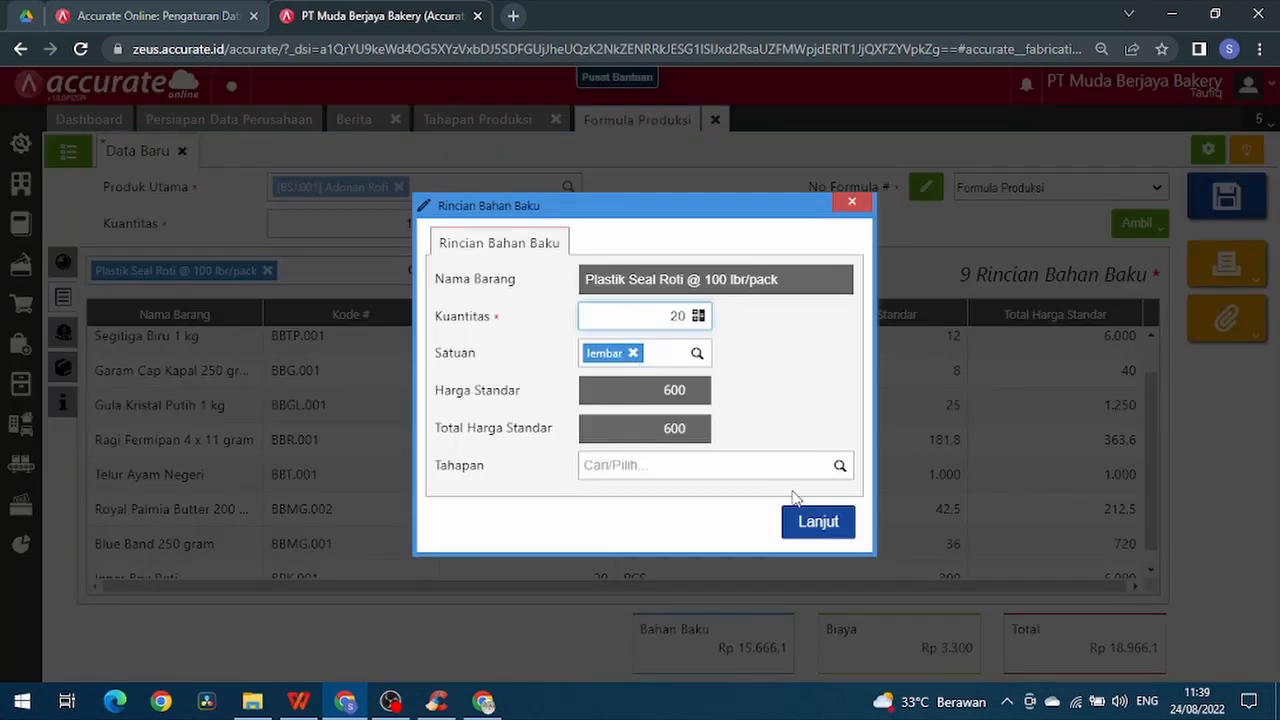
pyautogui.click(840, 467)
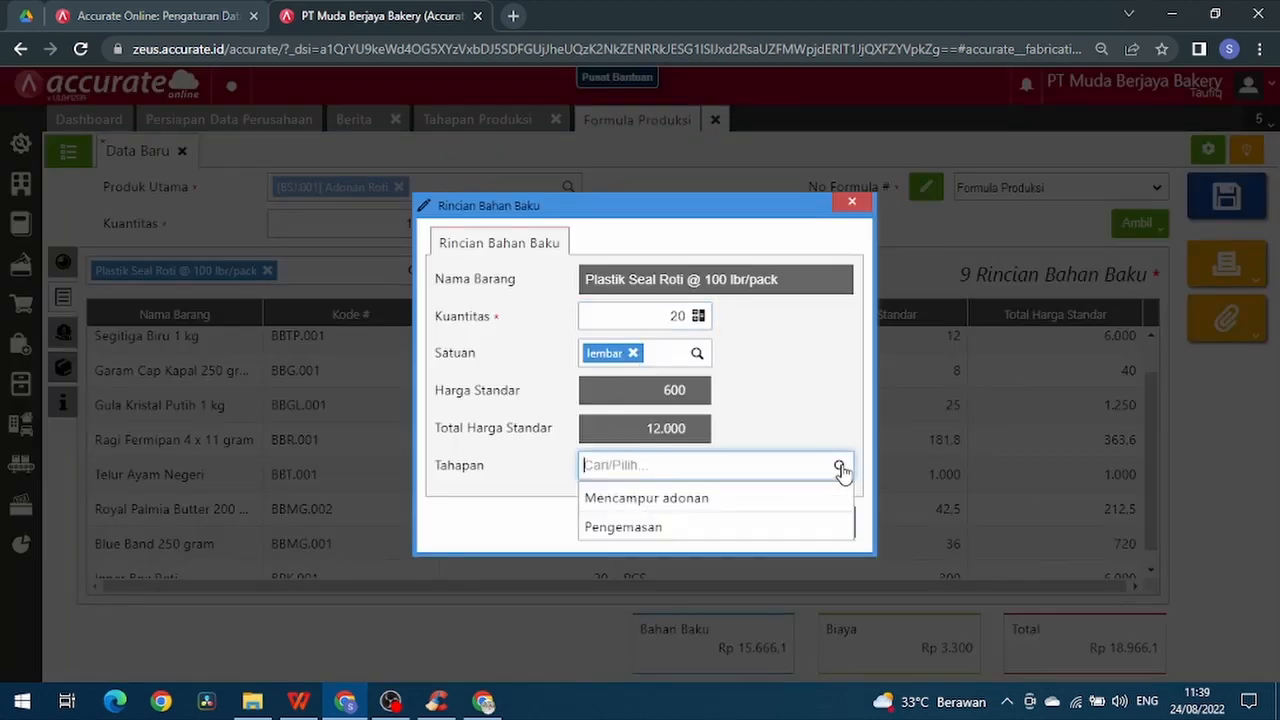
pyautogui.click(810, 528)
pyautogui.click(816, 522)
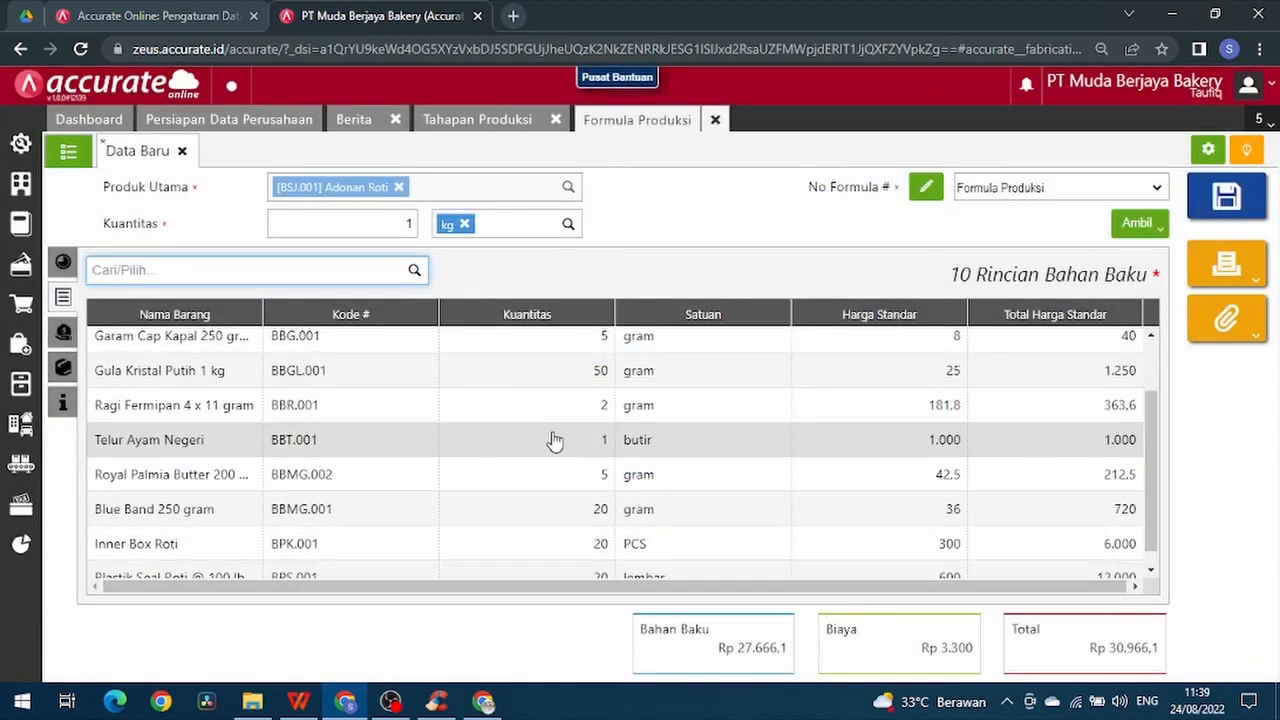
# - Review the formula's cost and raw material details, and save the Adonan Roti formula
pyautogui.click(63, 331)
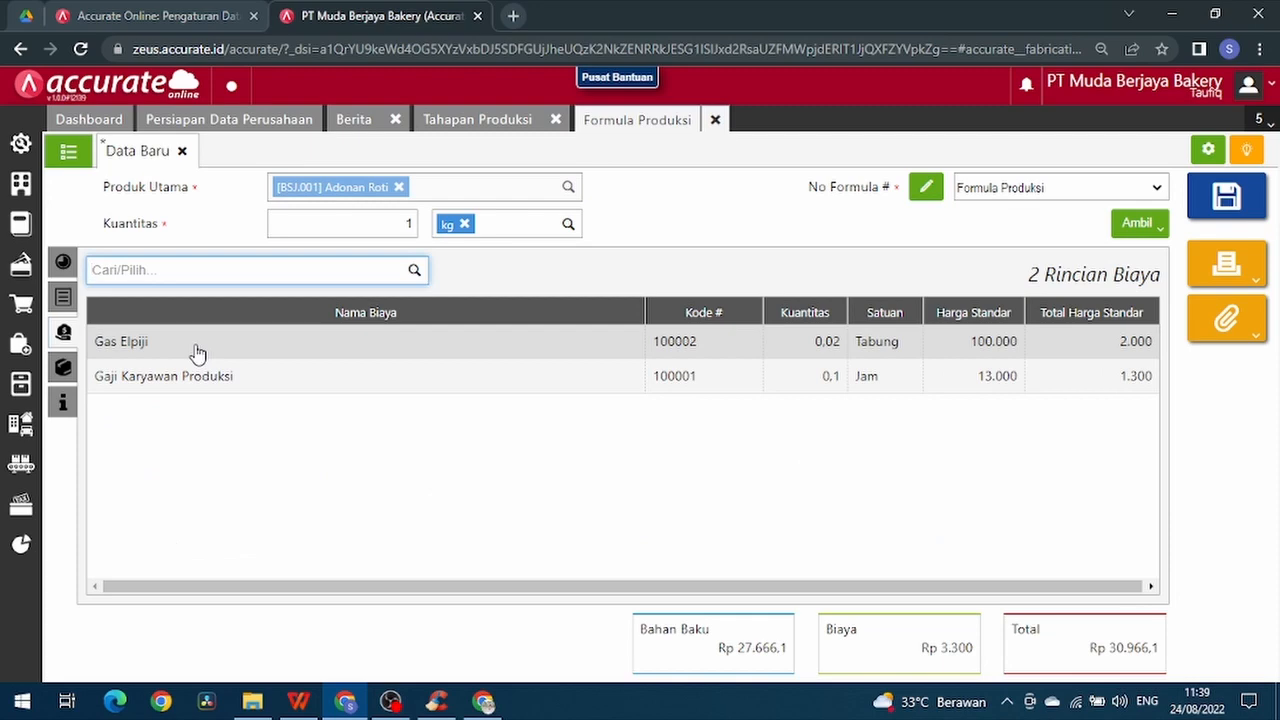
pyautogui.click(63, 297)
pyautogui.click(63, 331)
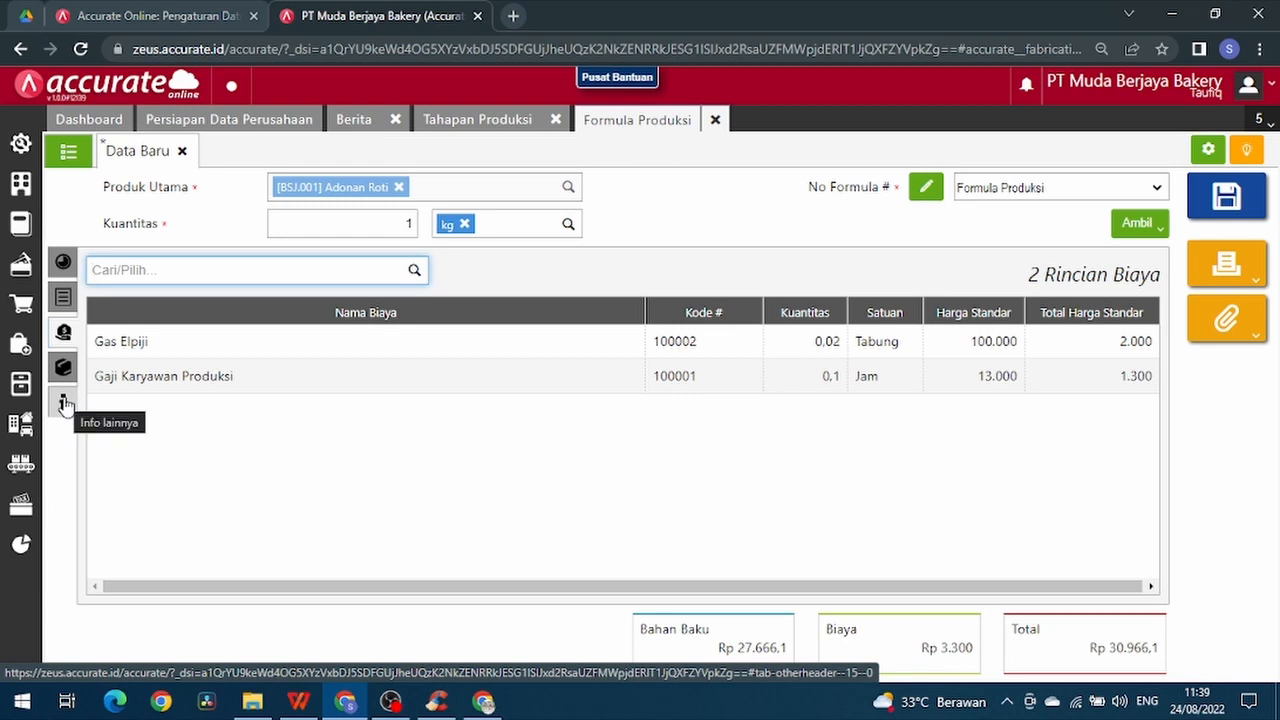
pyautogui.click(64, 301)
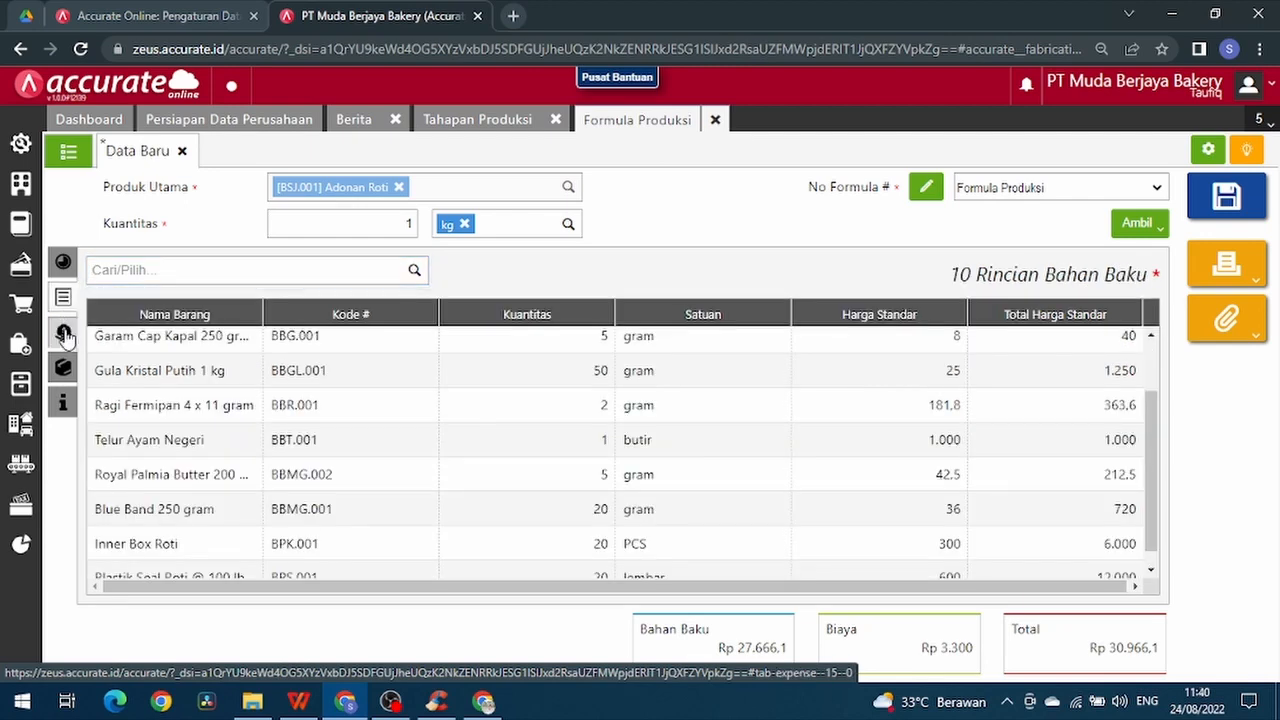
pyautogui.click(63, 332)
pyautogui.click(63, 300)
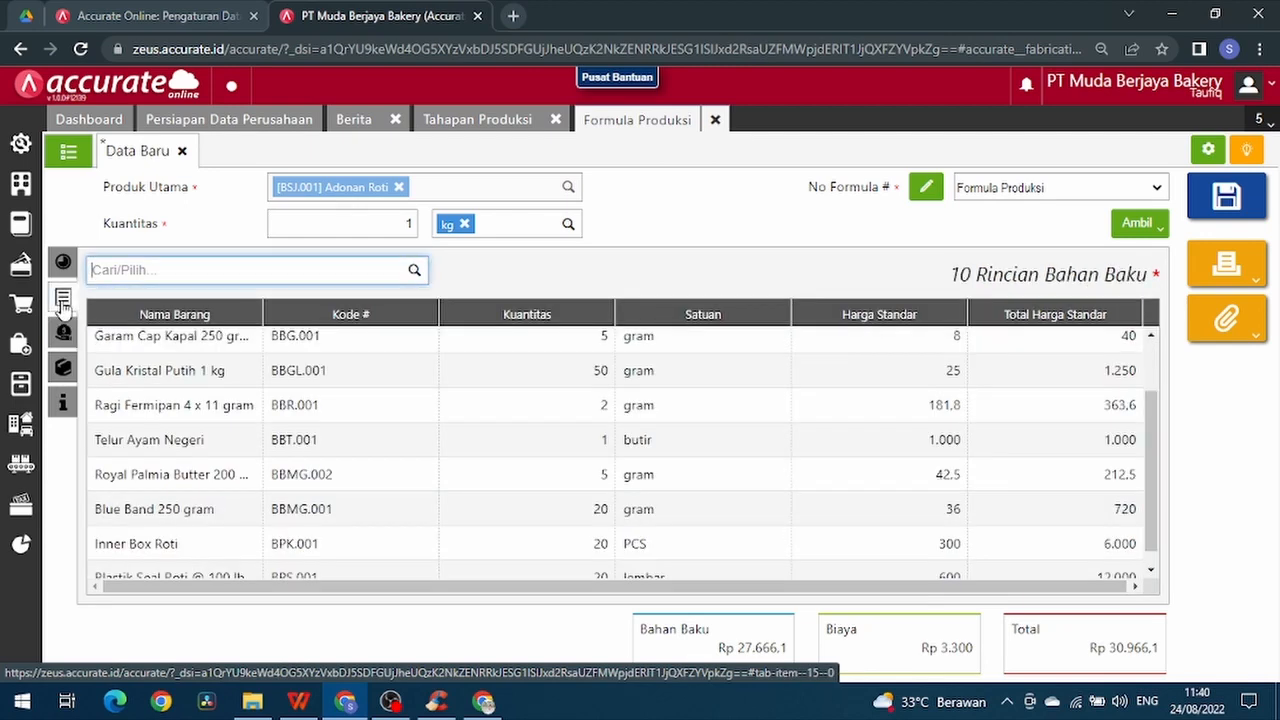
pyautogui.click(1228, 194)
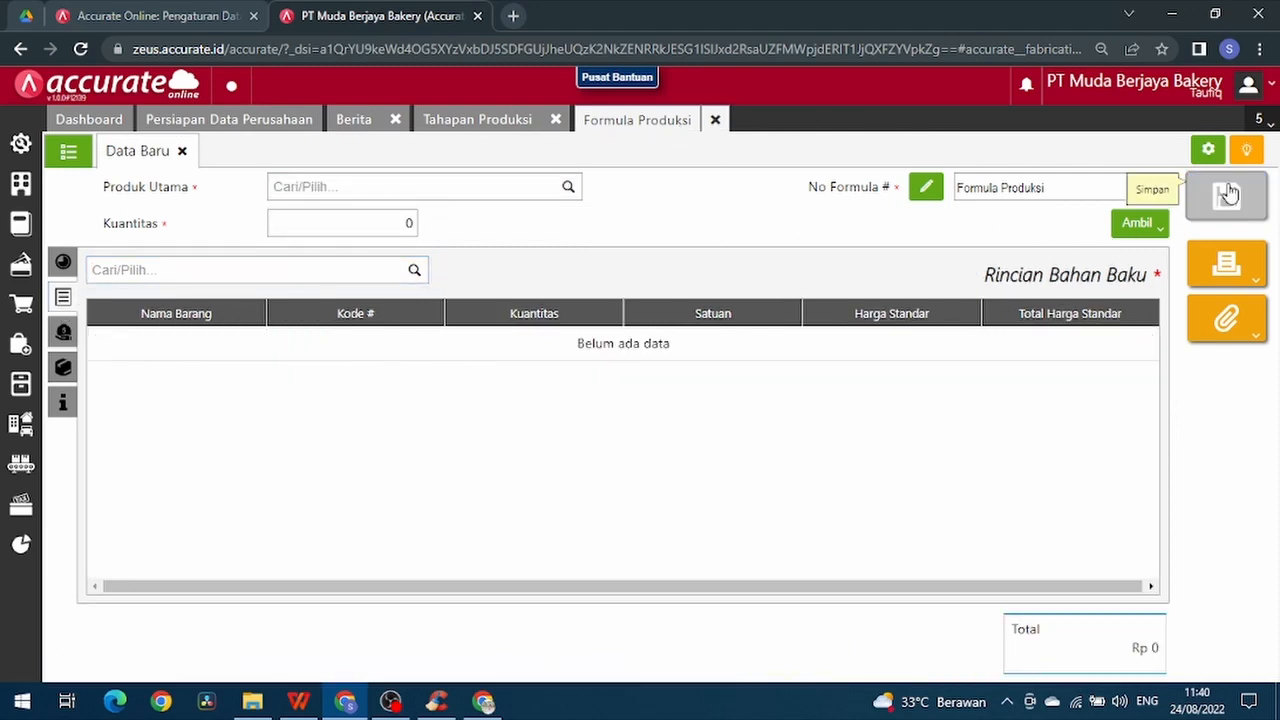
# - Reopen the saved formula BOM.2022.08.00002 from the formula list and show its raw material details
pyautogui.click(69, 154)
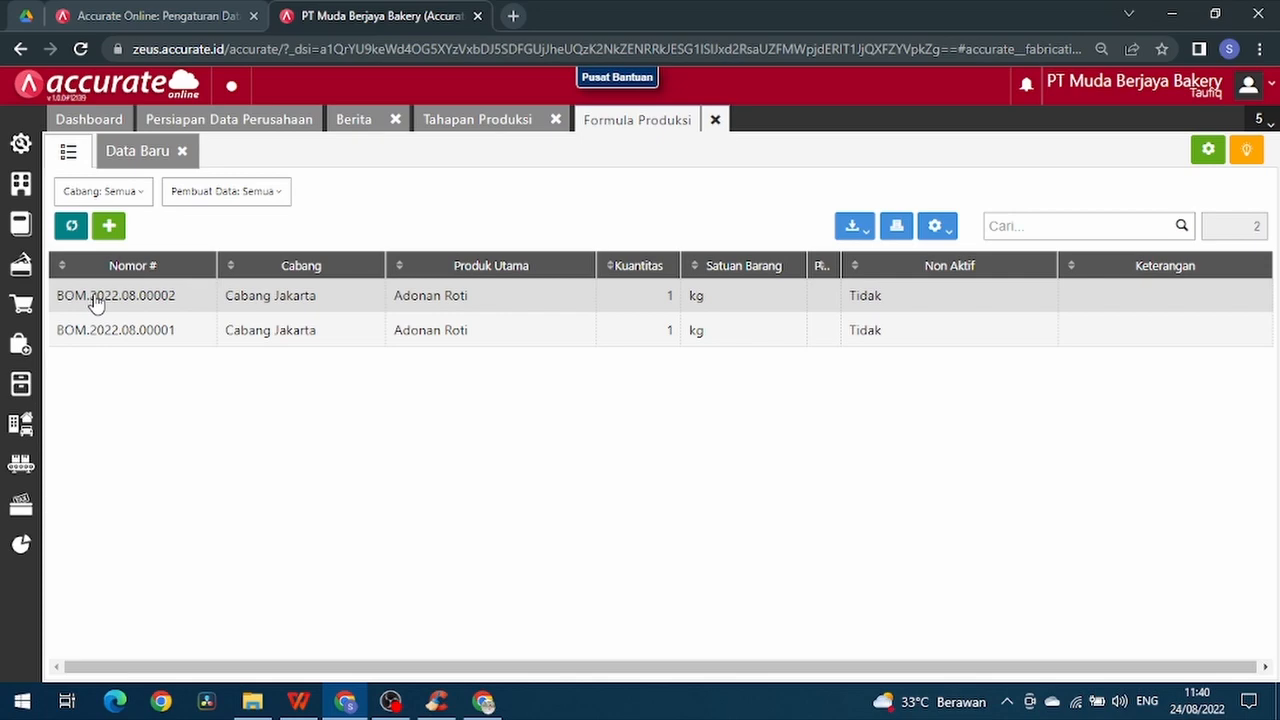
pyautogui.click(94, 298)
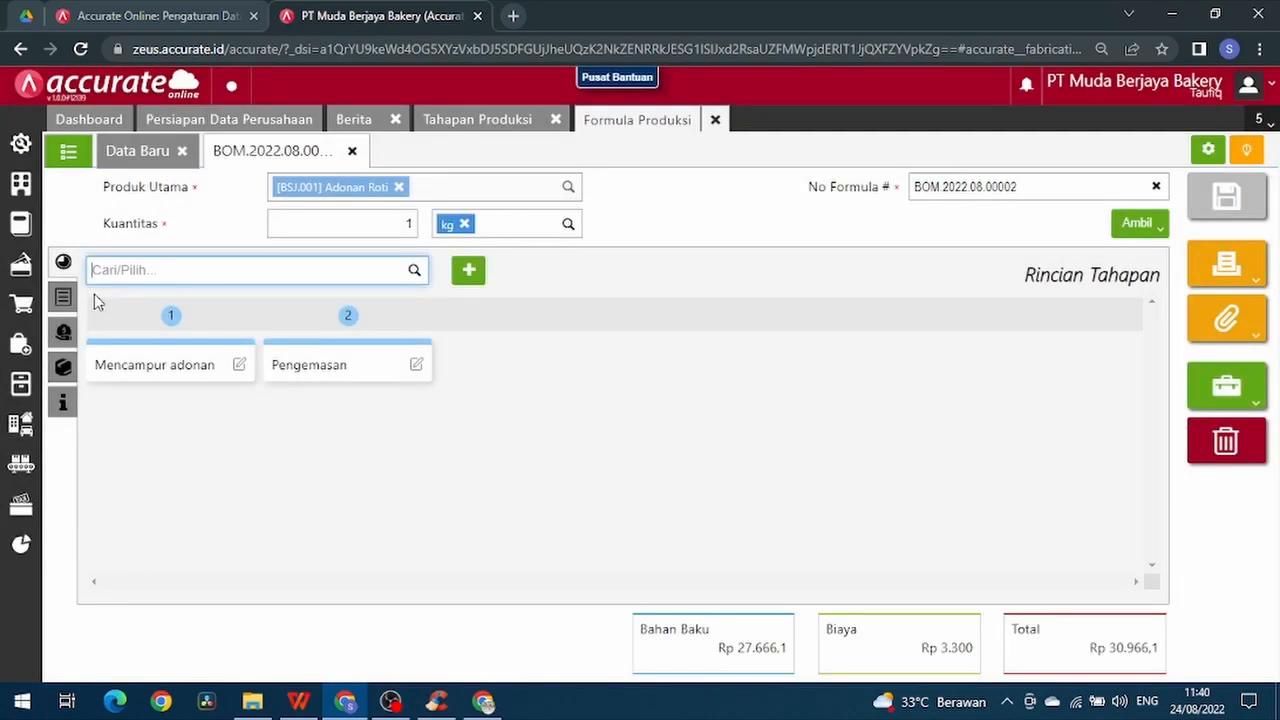
pyautogui.click(63, 297)
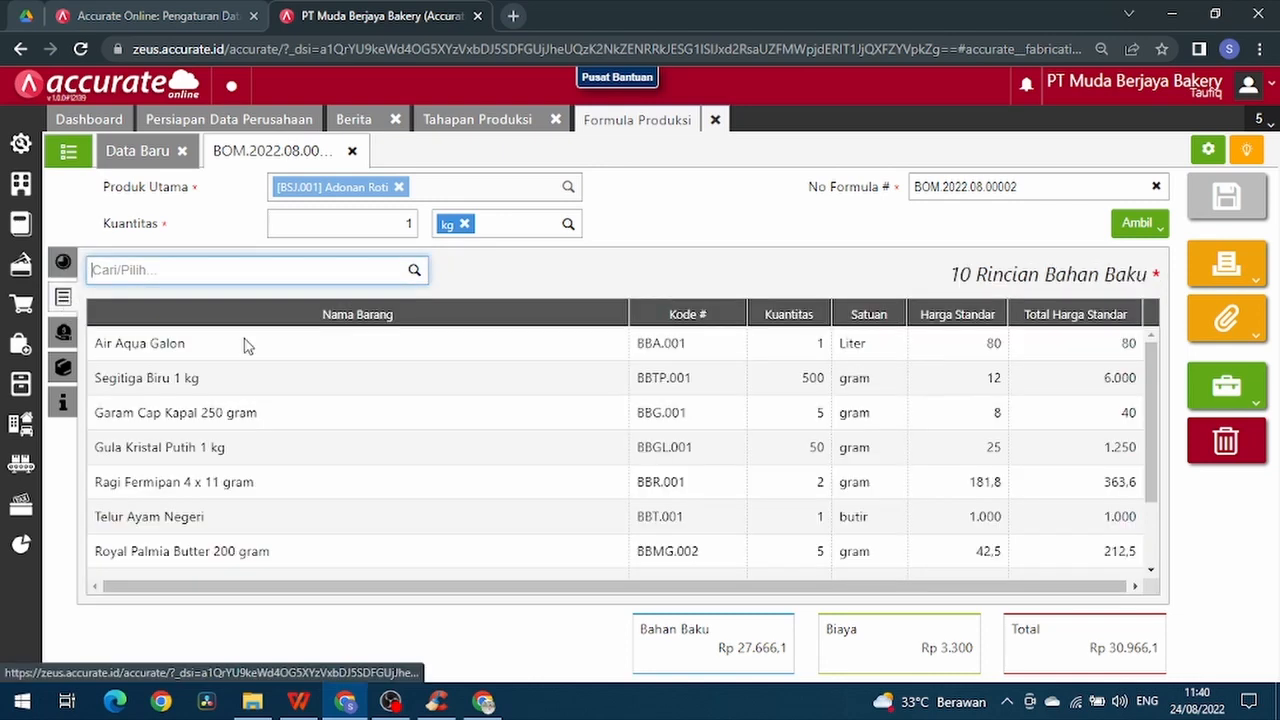
# - Narrow the Nama Barang, Kode #, Kuantitas, Satuan and Harga Standar columns of the raw material table
pyautogui.moveTo(628, 314); pyautogui.dragTo(376, 354)
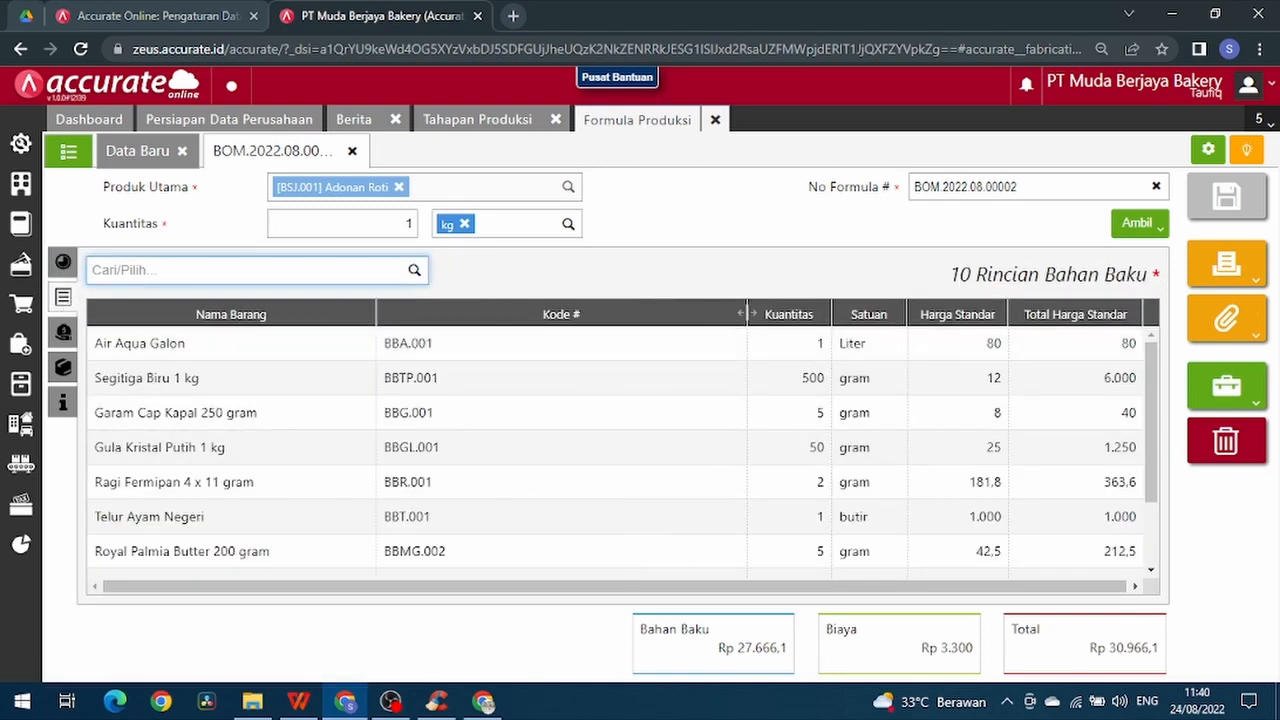
pyautogui.moveTo(746, 315); pyautogui.dragTo(545, 351)
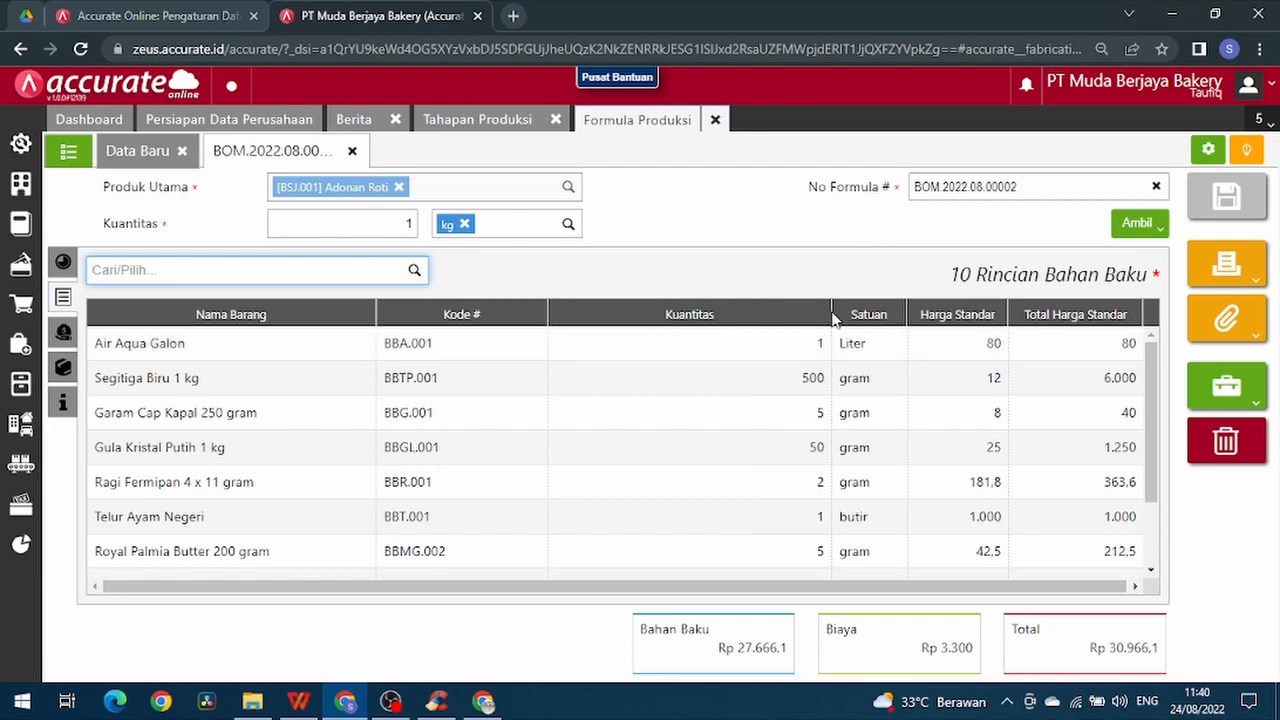
pyautogui.moveTo(831, 314); pyautogui.dragTo(651, 337)
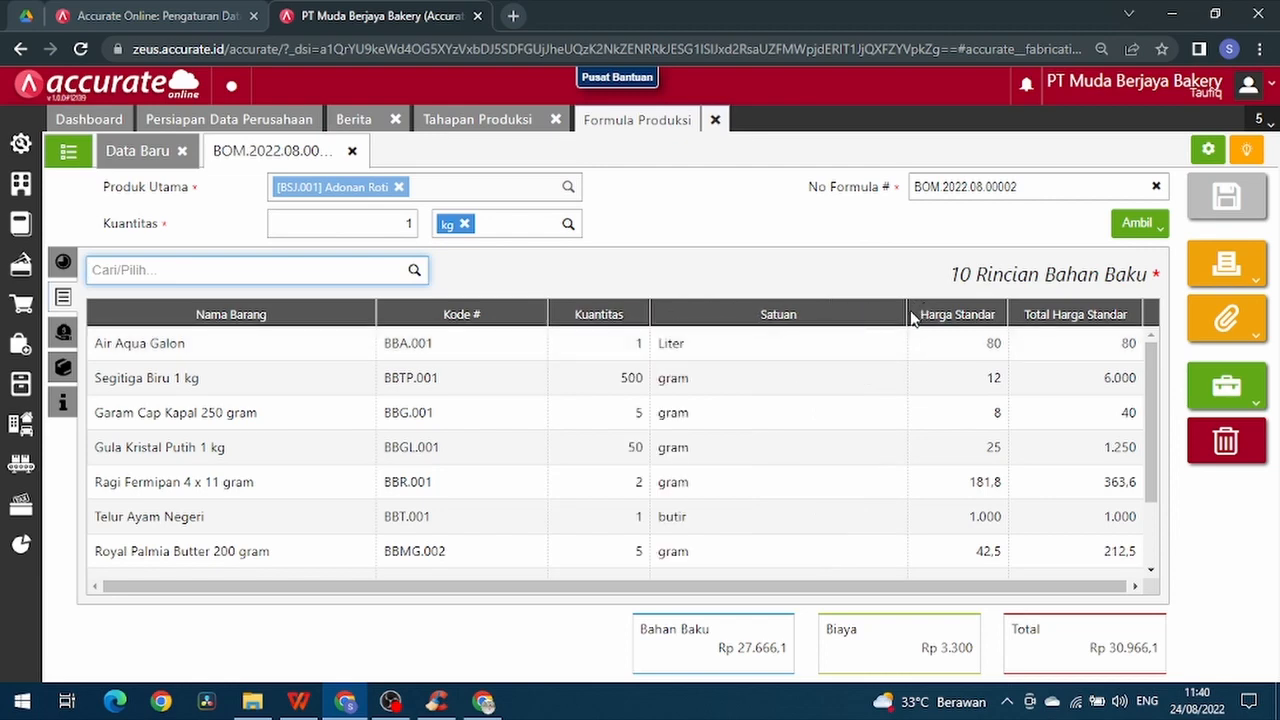
pyautogui.moveTo(908, 314); pyautogui.dragTo(705, 362)
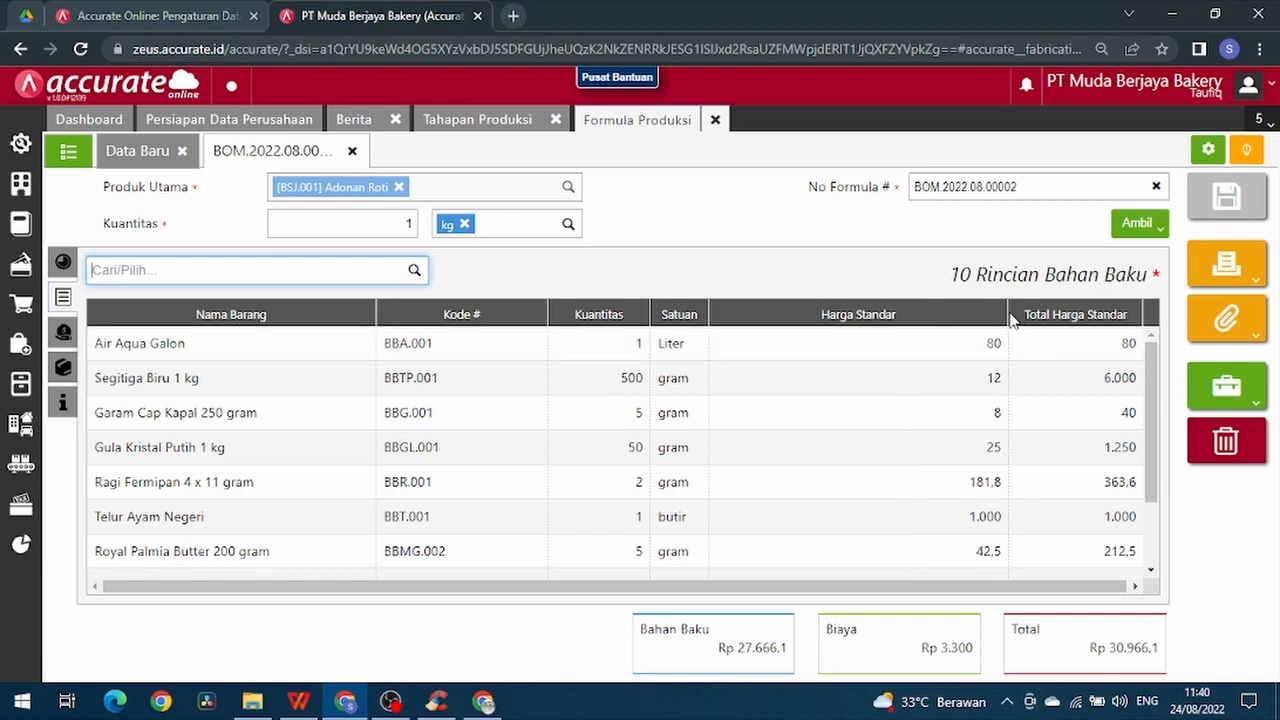
pyautogui.moveTo(1010, 318); pyautogui.dragTo(846, 318)
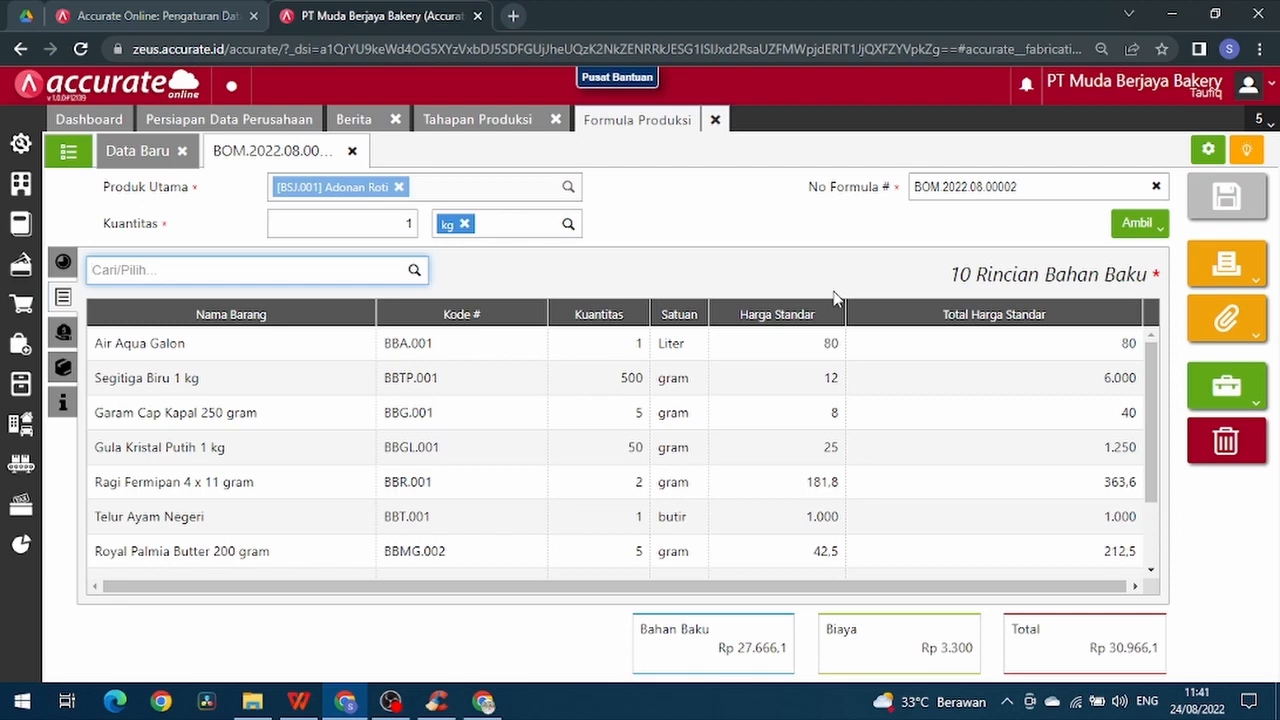
# - In the form design of Formula Produksi, set the Tahapan column of the Rincian section to display in the table
pyautogui.click(1207, 152)
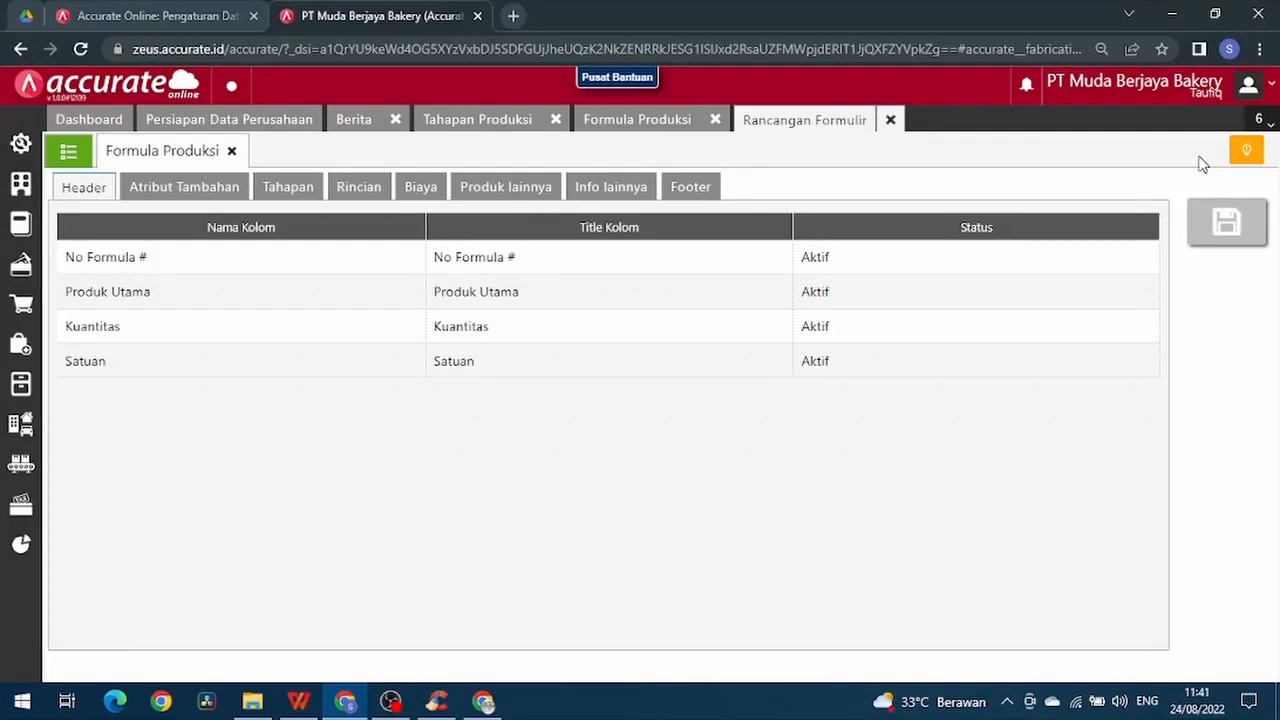
pyautogui.click(356, 187)
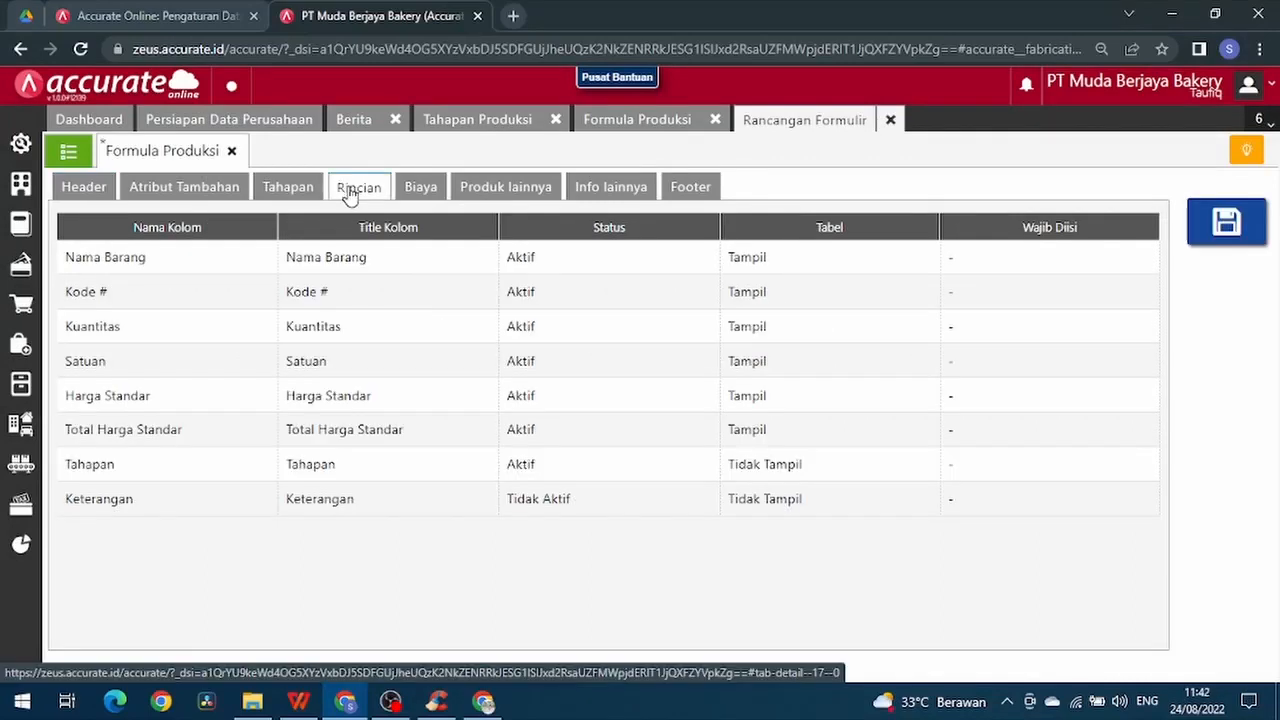
pyautogui.click(229, 468)
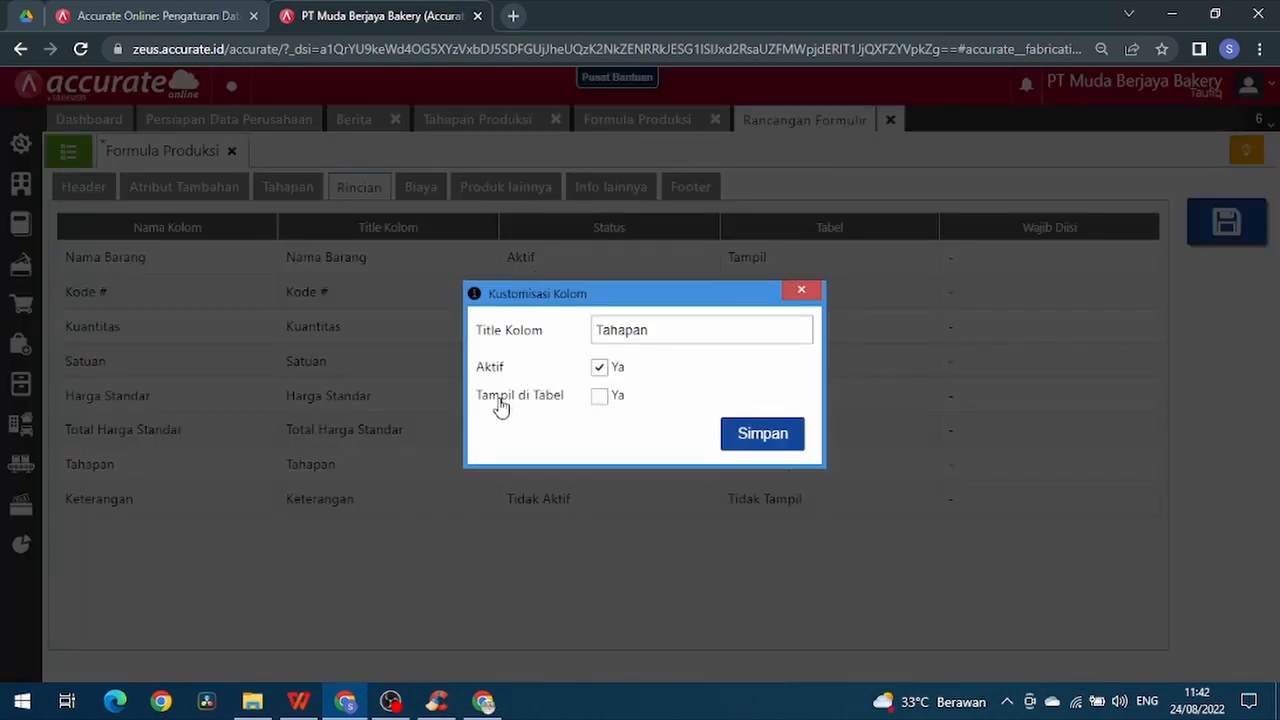
pyautogui.click(599, 398)
pyautogui.click(748, 433)
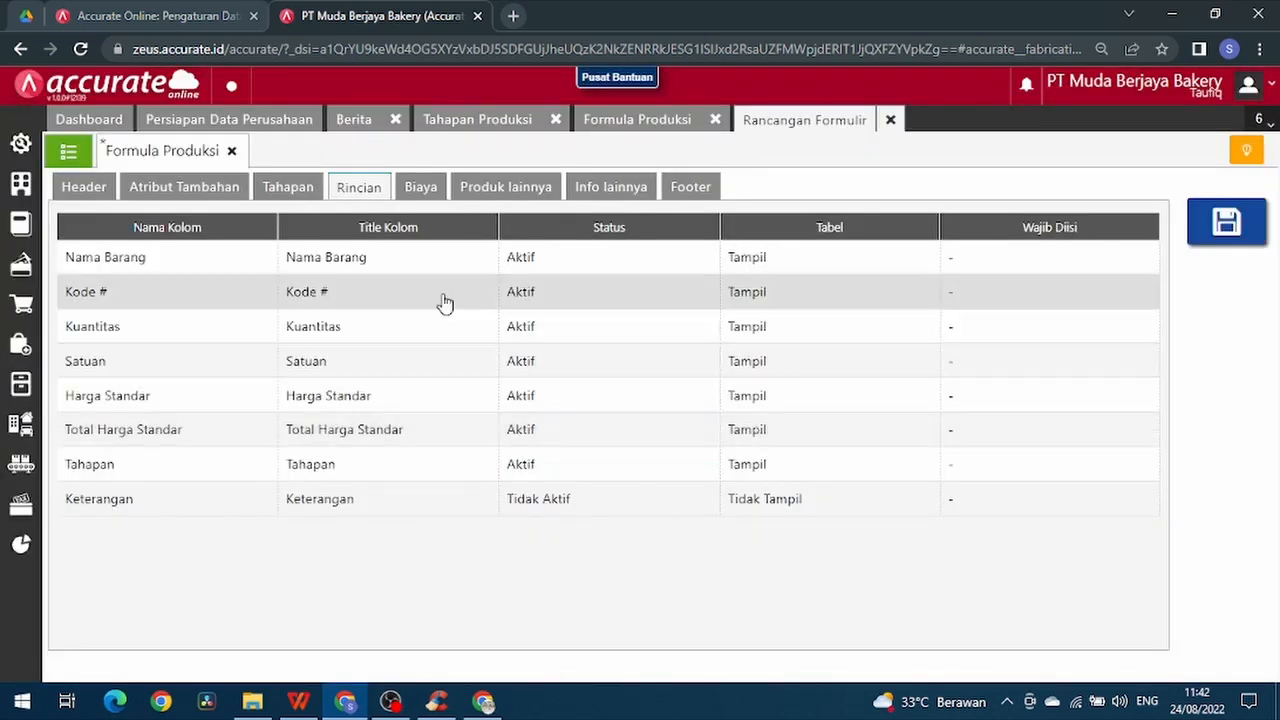
# - Set the Tahapan column of the Biaya section to display in the table, and save the Formula Produksi form design
pyautogui.click(418, 192)
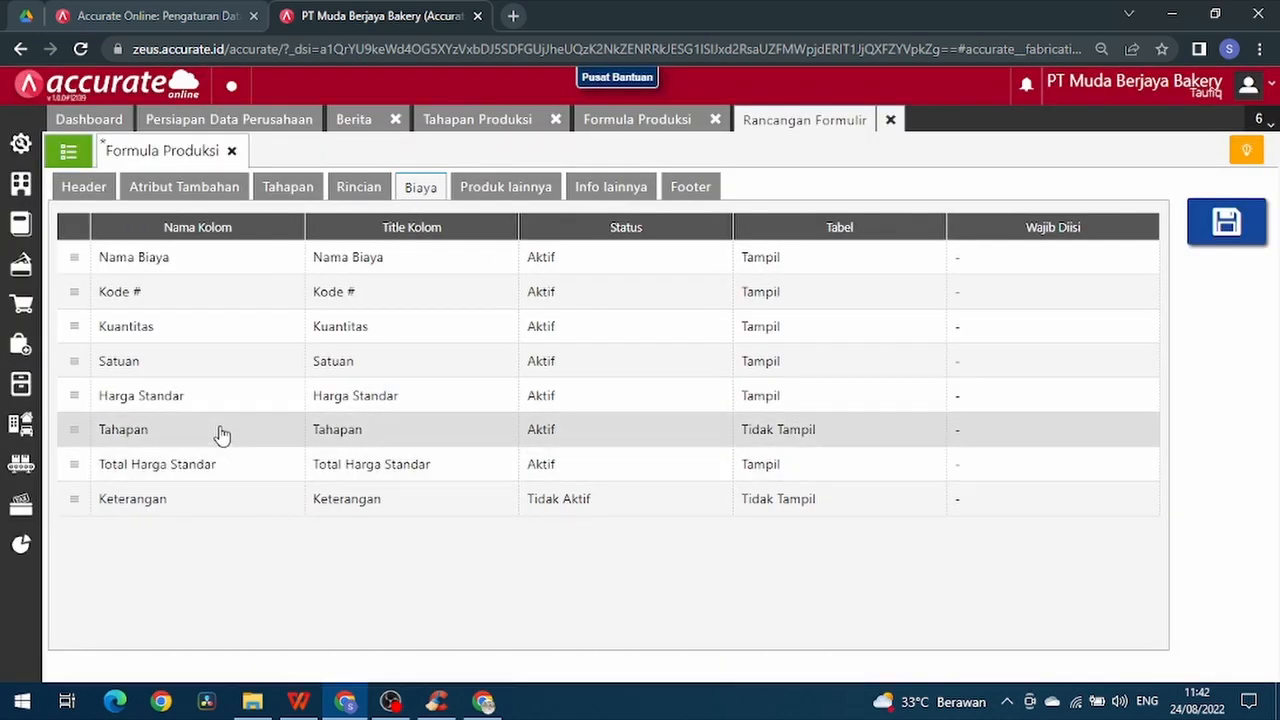
pyautogui.click(220, 431)
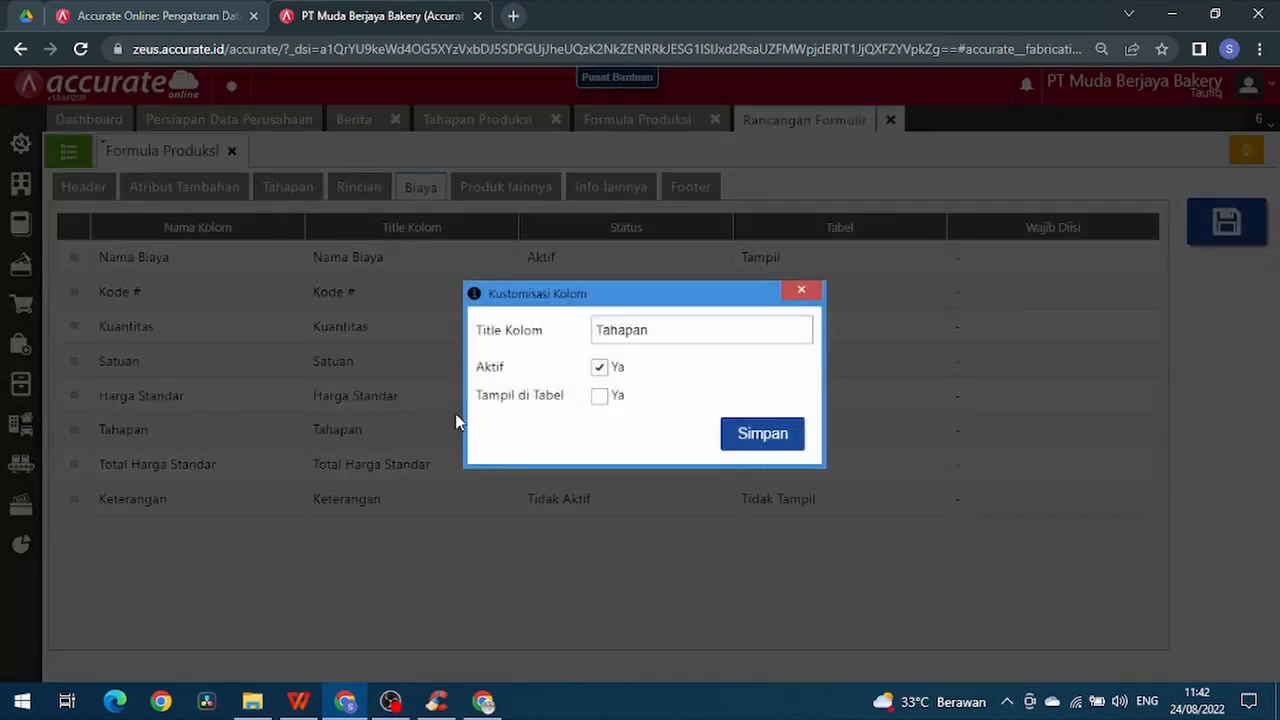
pyautogui.click(599, 396)
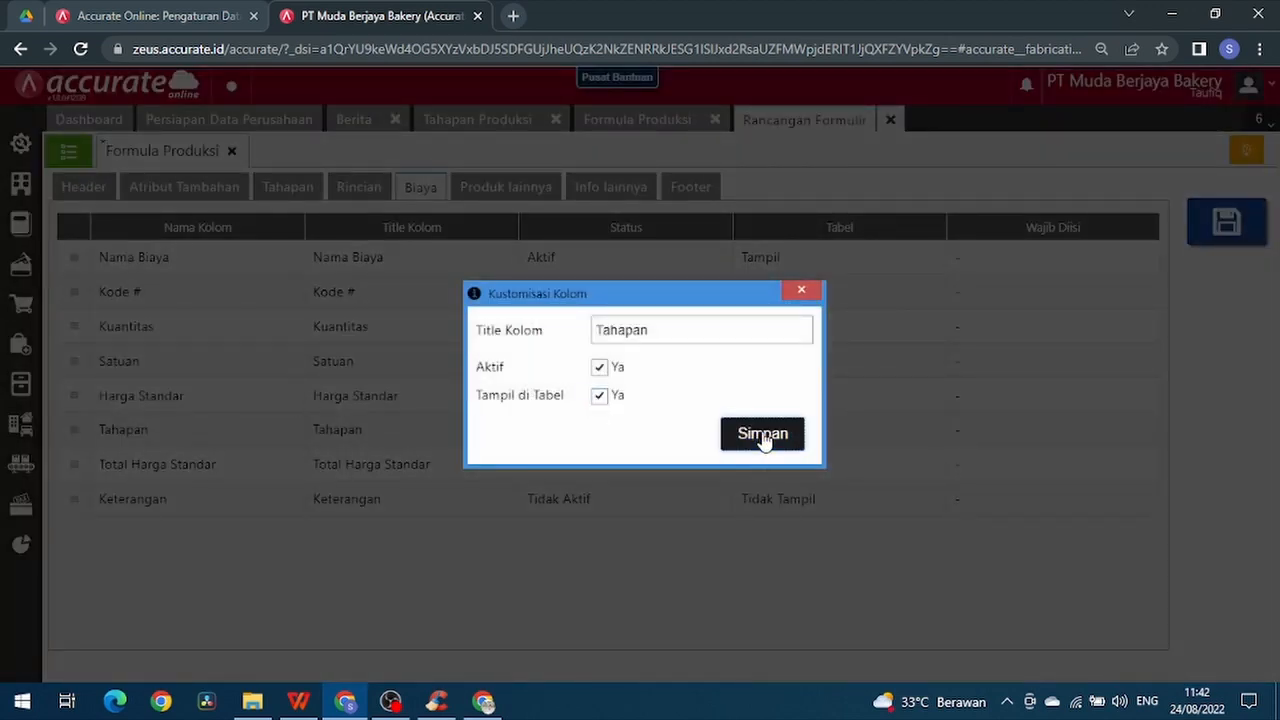
pyautogui.click(763, 436)
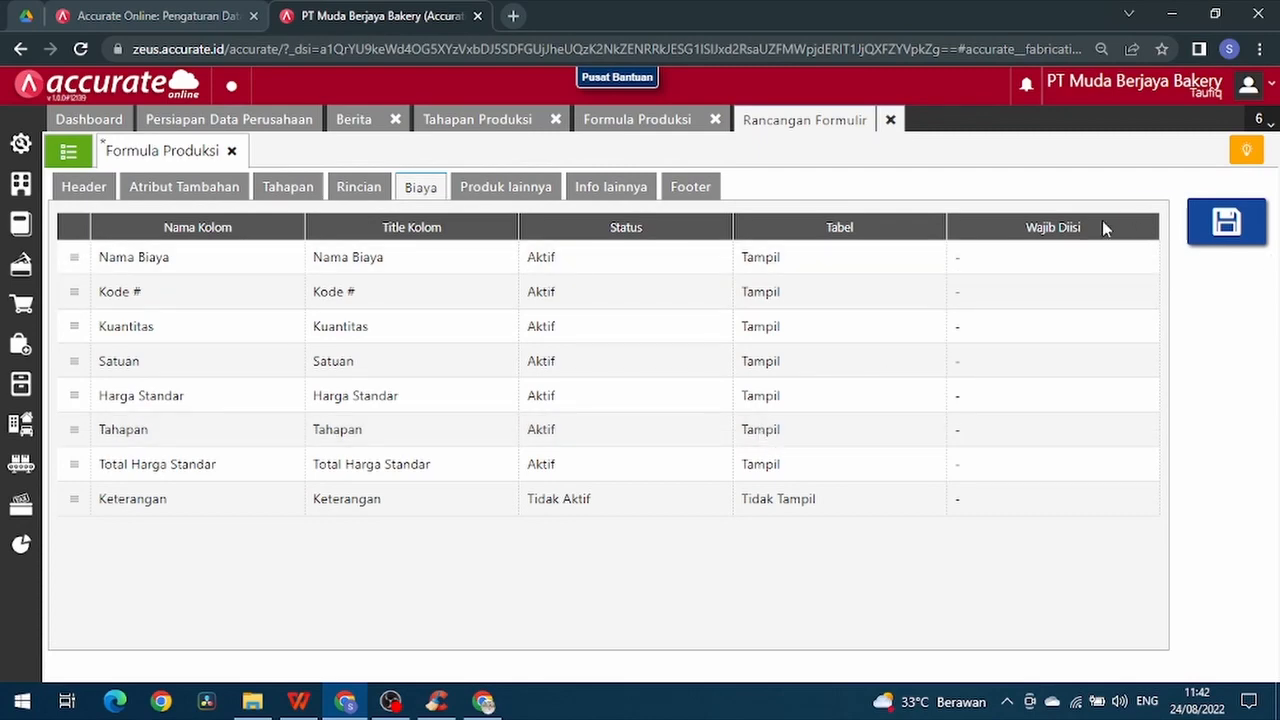
pyautogui.click(1200, 230)
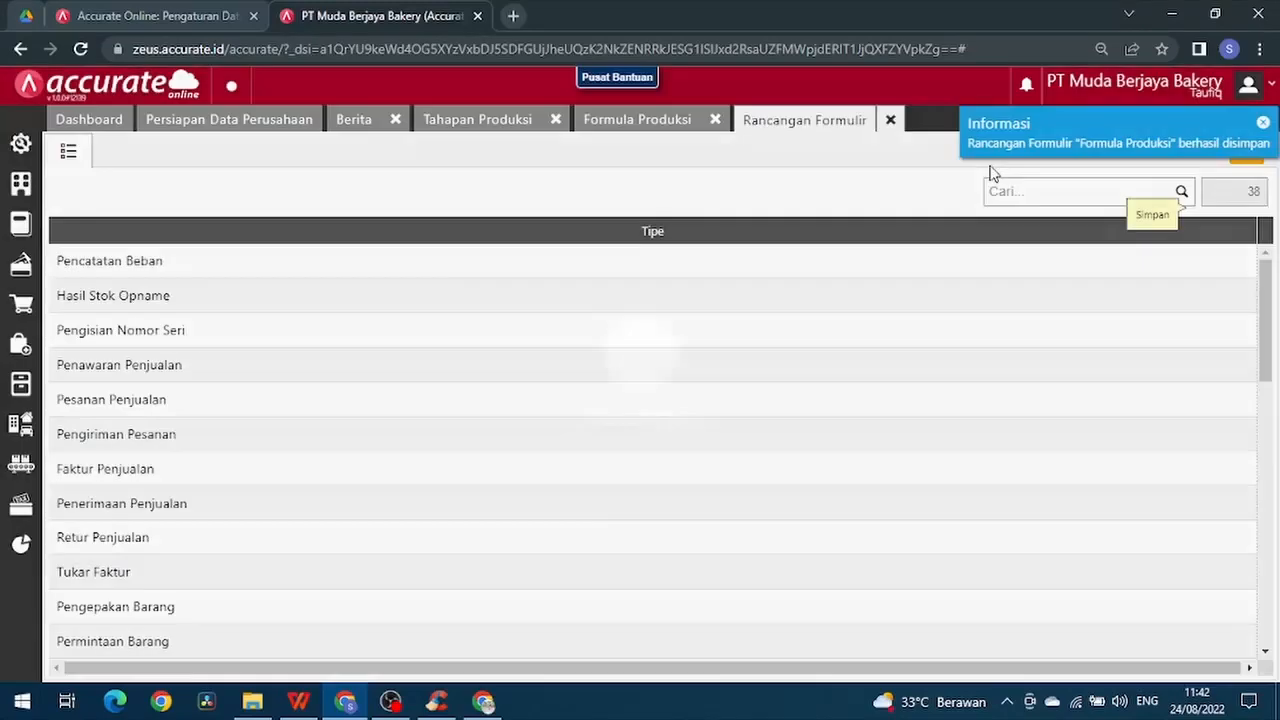
# - Close the open Formula Produksi, Tahapan Produksi and Rancangan Formulir pages
pyautogui.click(662, 122)
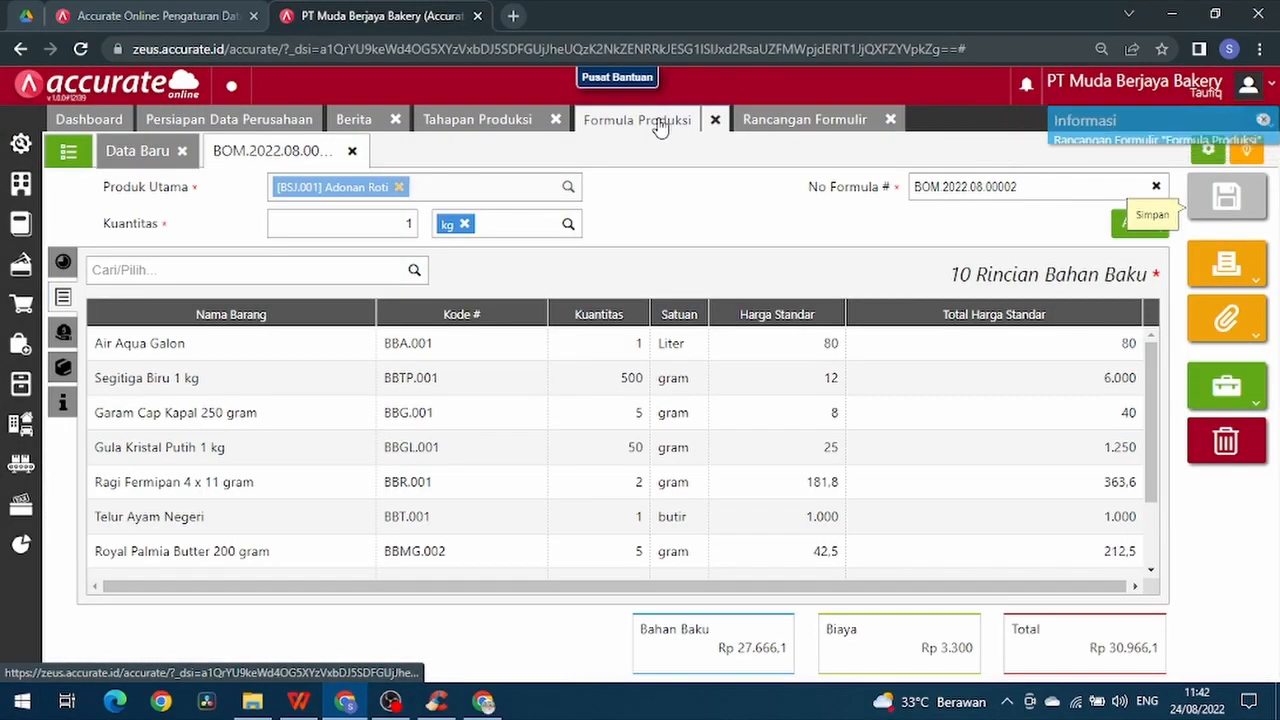
pyautogui.click(713, 122)
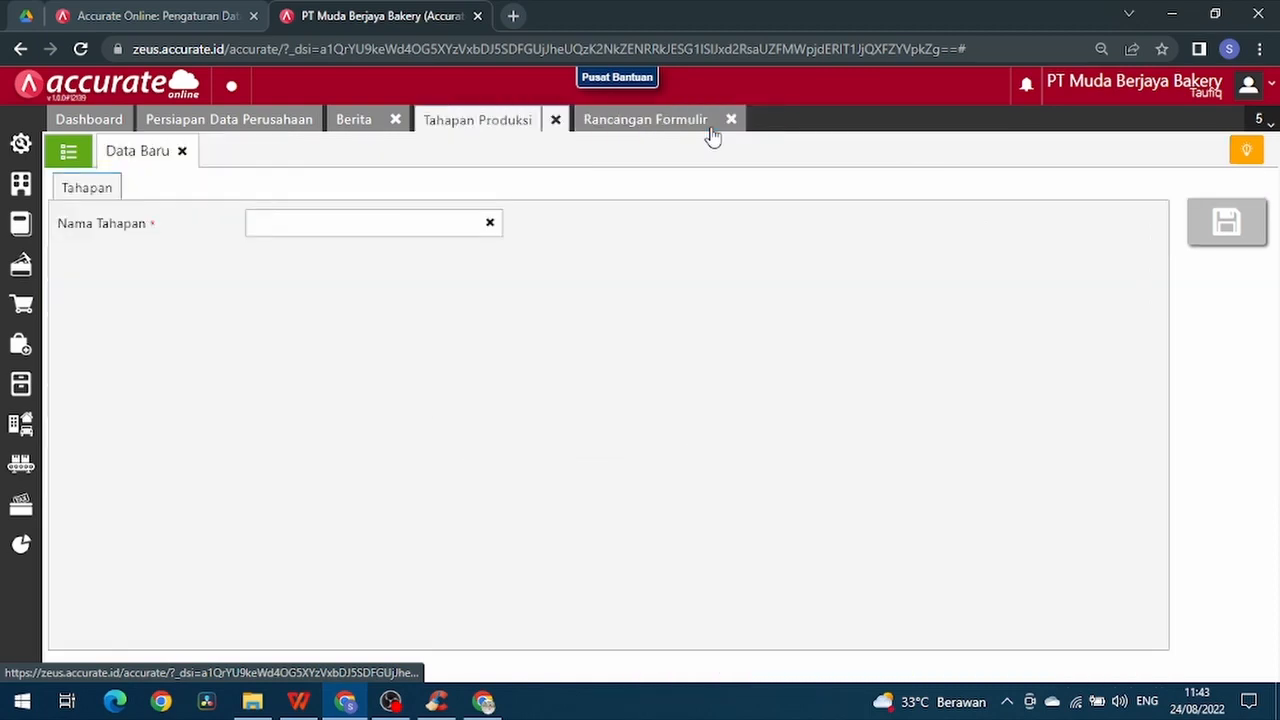
pyautogui.click(557, 122)
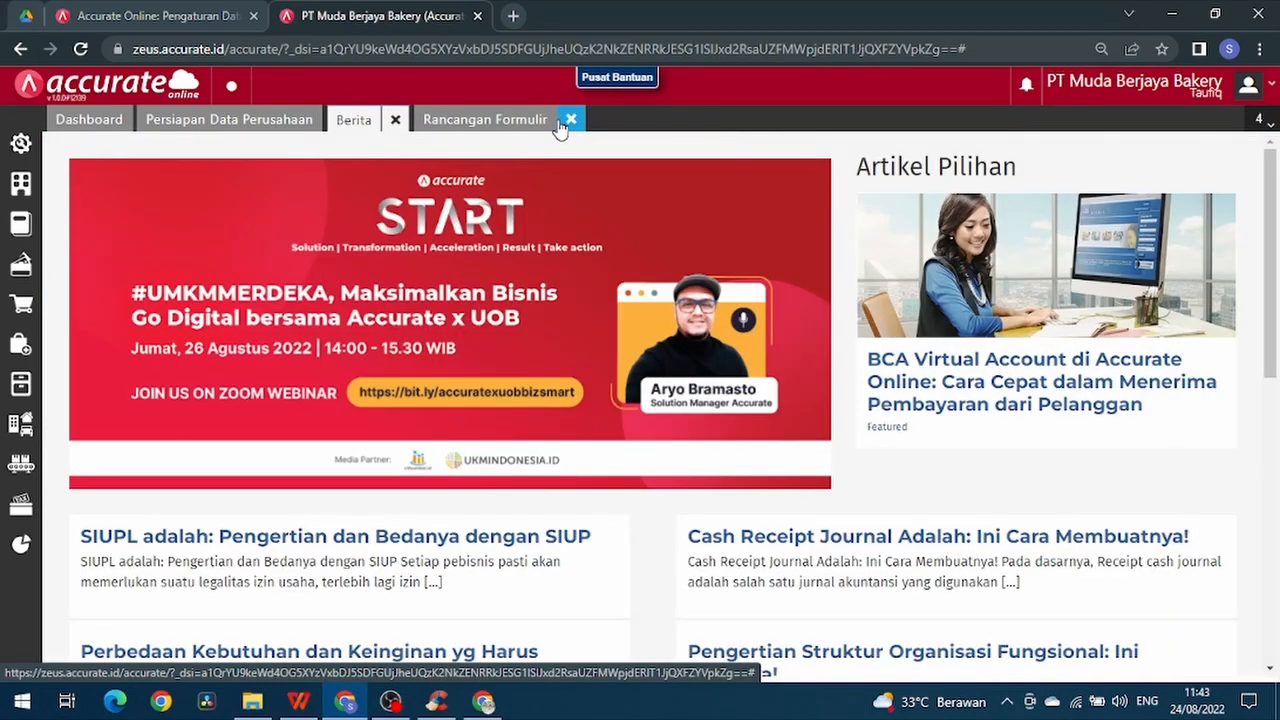
pyautogui.click(564, 121)
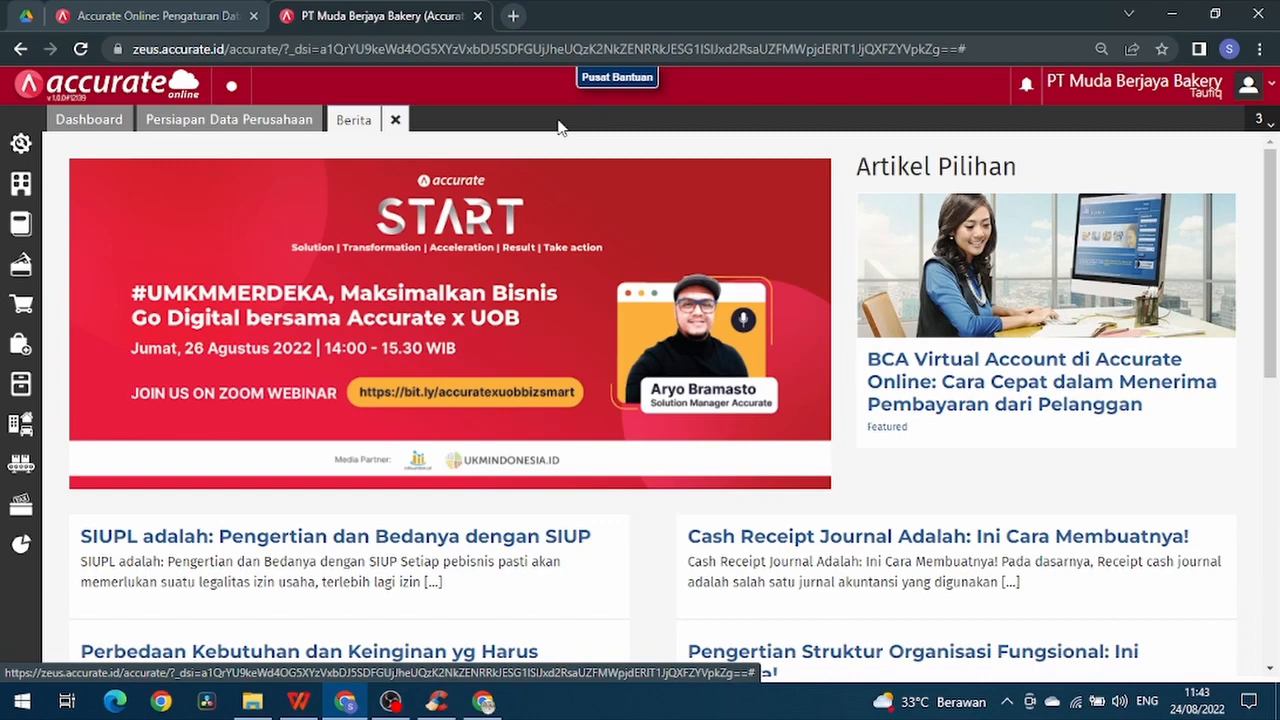
# - Reopen Formula Produksi, refresh the formula list, and show the raw material details of formula BOM.2022.08.00002
pyautogui.click(12, 470)
pyautogui.click(220, 408)
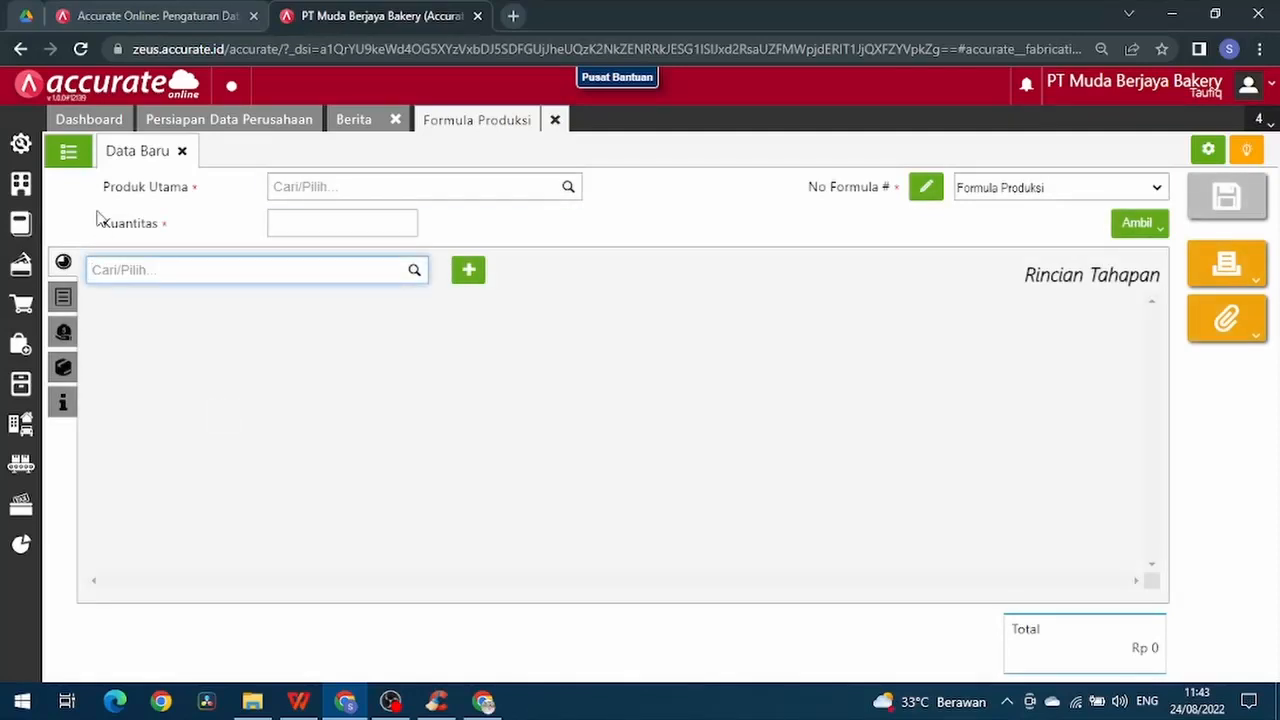
pyautogui.click(72, 157)
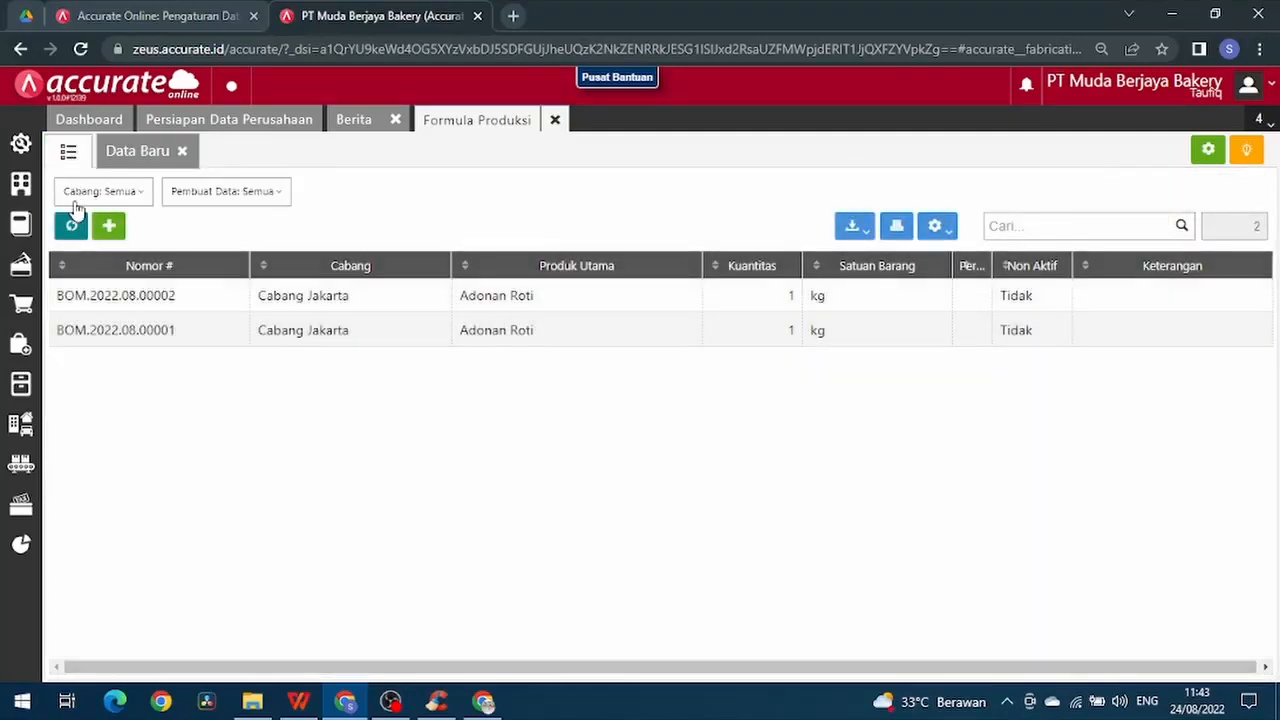
pyautogui.click(73, 229)
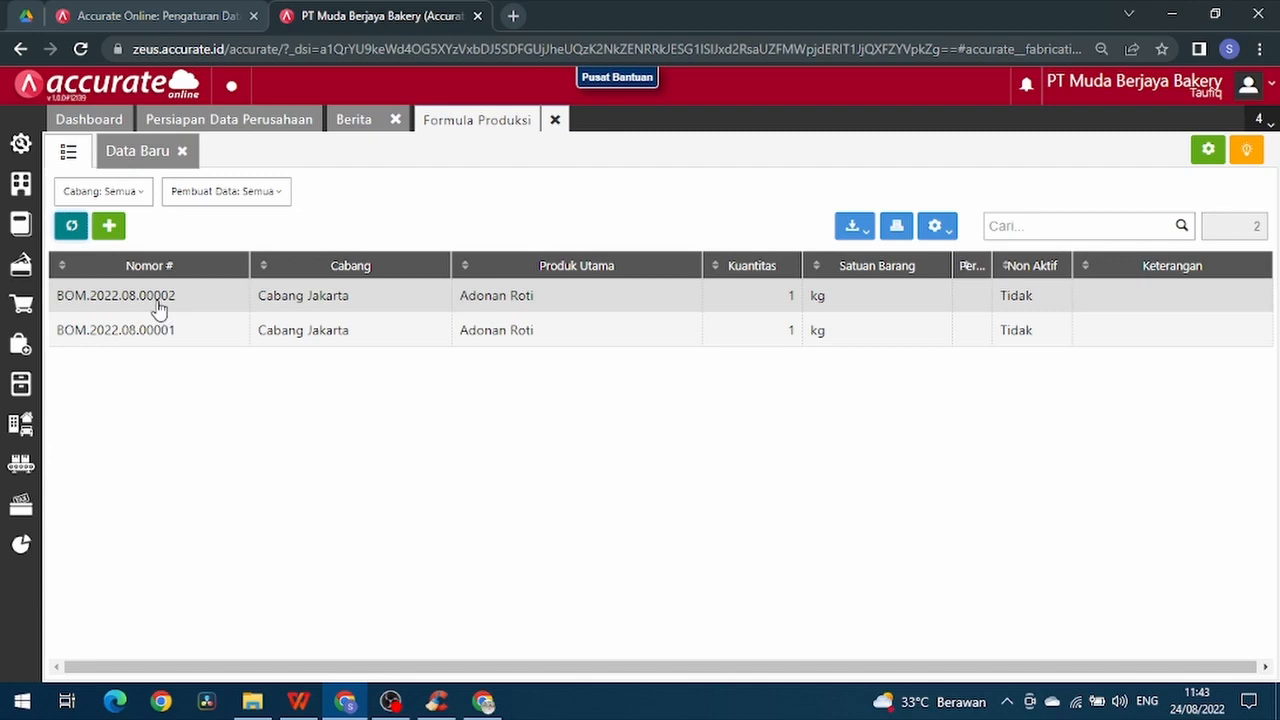
pyautogui.click(158, 297)
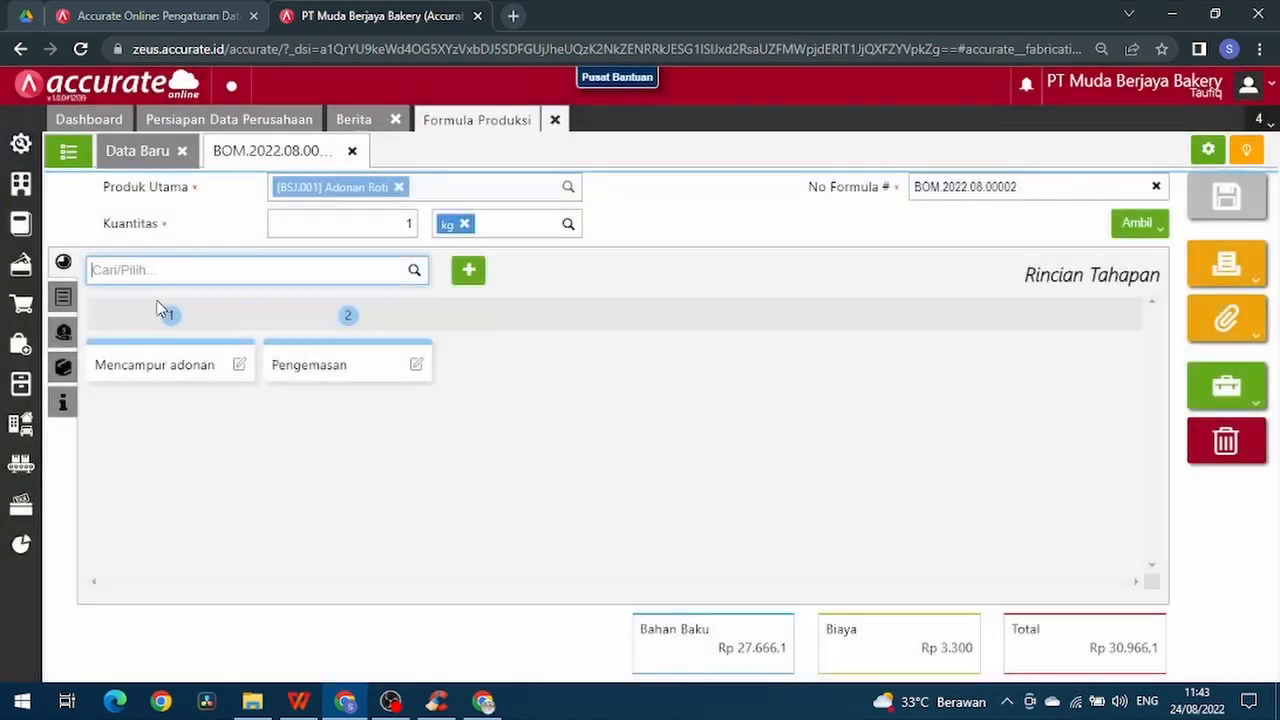
pyautogui.click(63, 298)
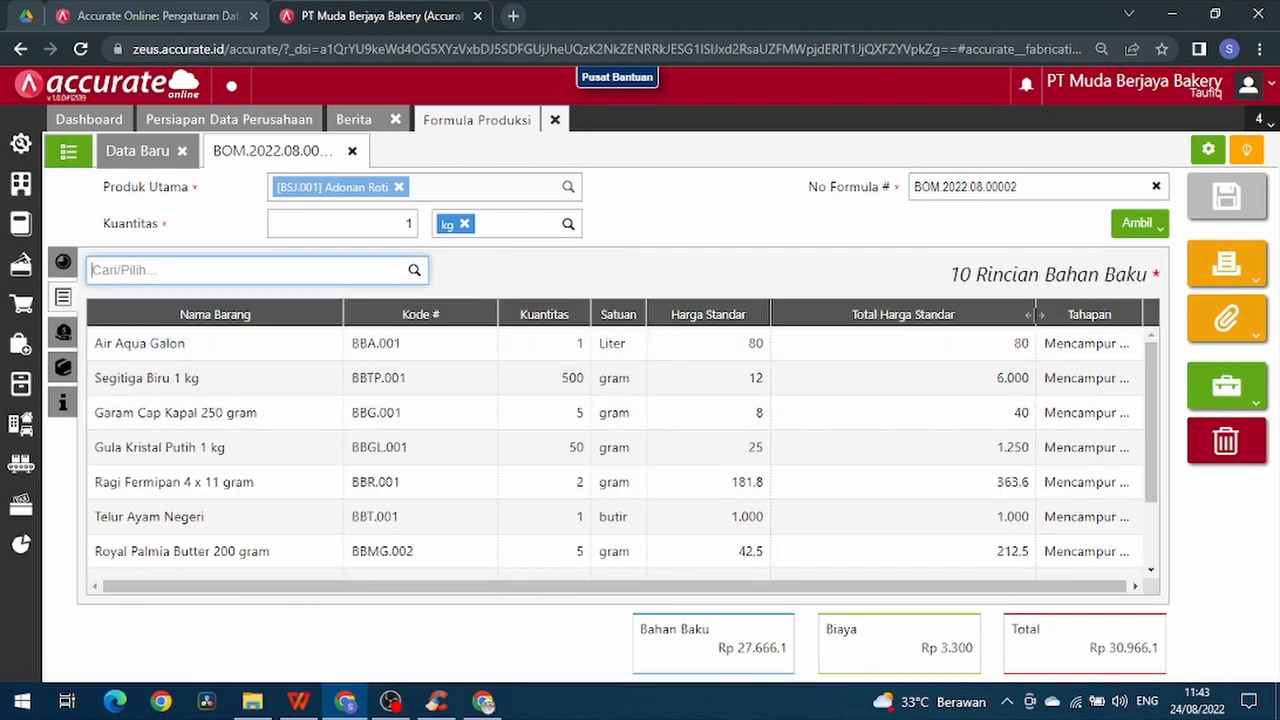
# - Narrow the Total Harga Standar column to widen the Tahapan column, and review the stage of each raw material
pyautogui.moveTo(1034, 314); pyautogui.dragTo(871, 346)
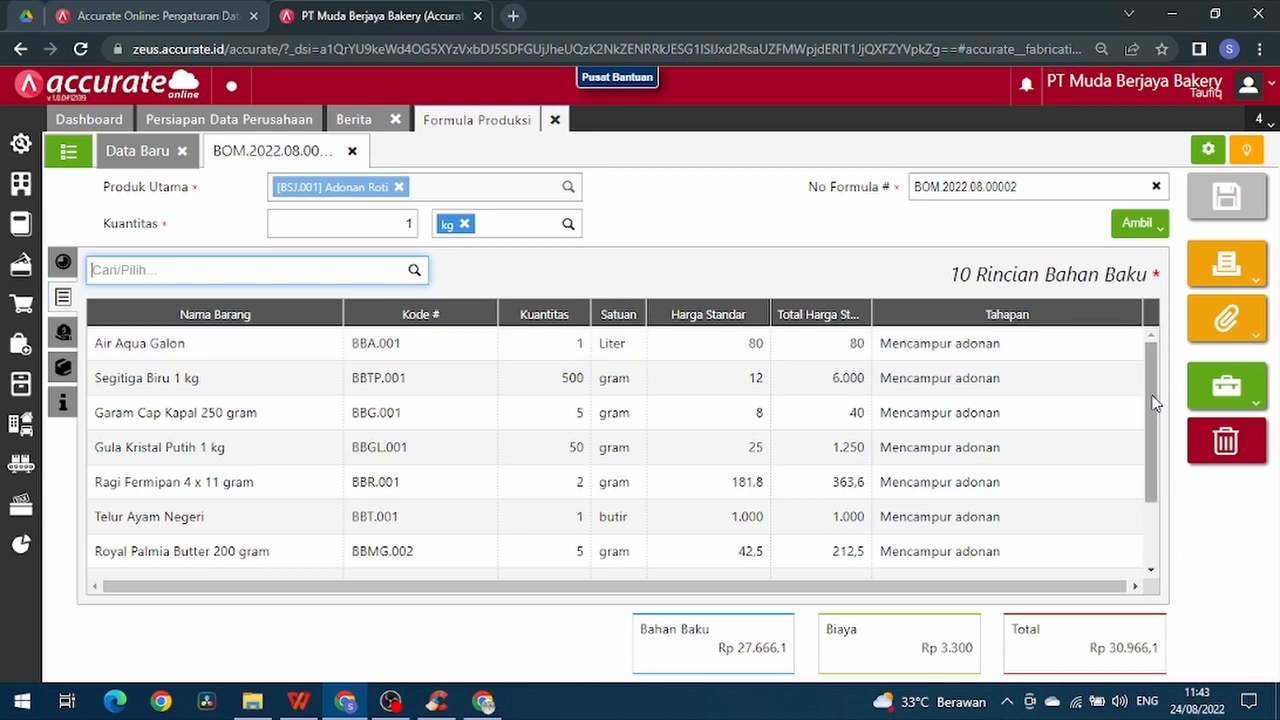
pyautogui.scroll(-1, 1110, 360)
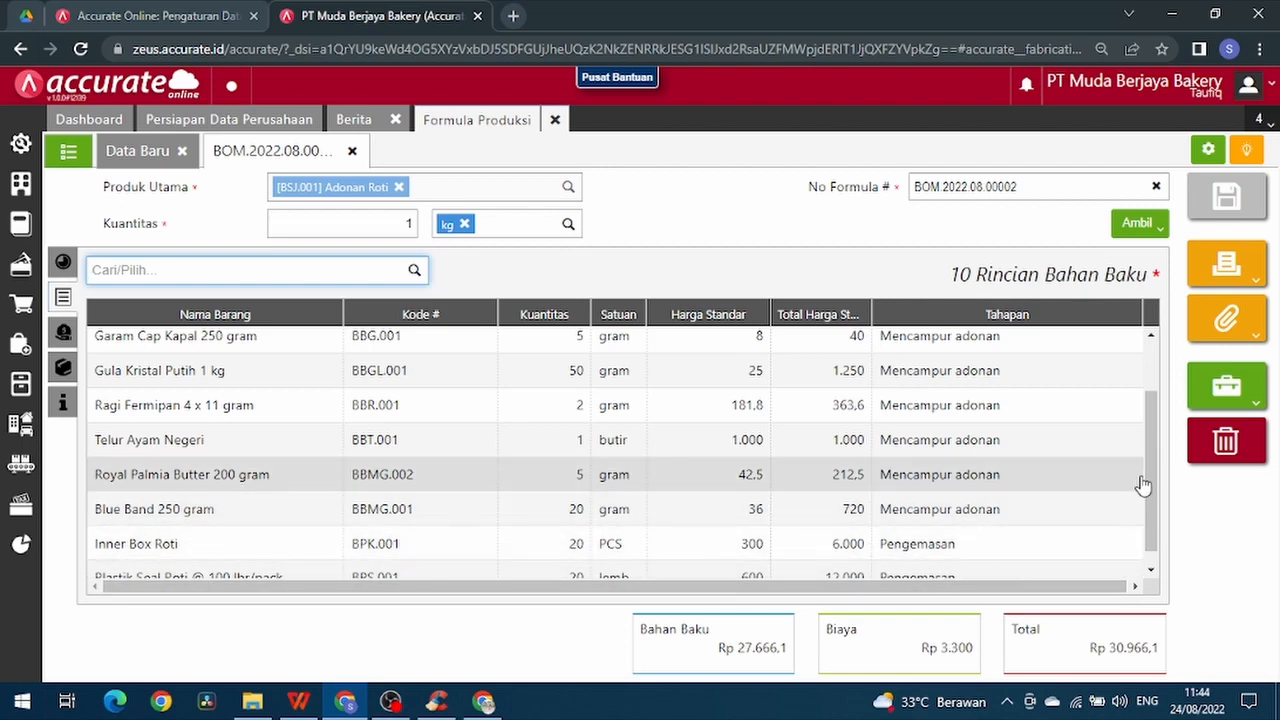
pyautogui.moveTo(1149, 464); pyautogui.dragTo(1153, 343)
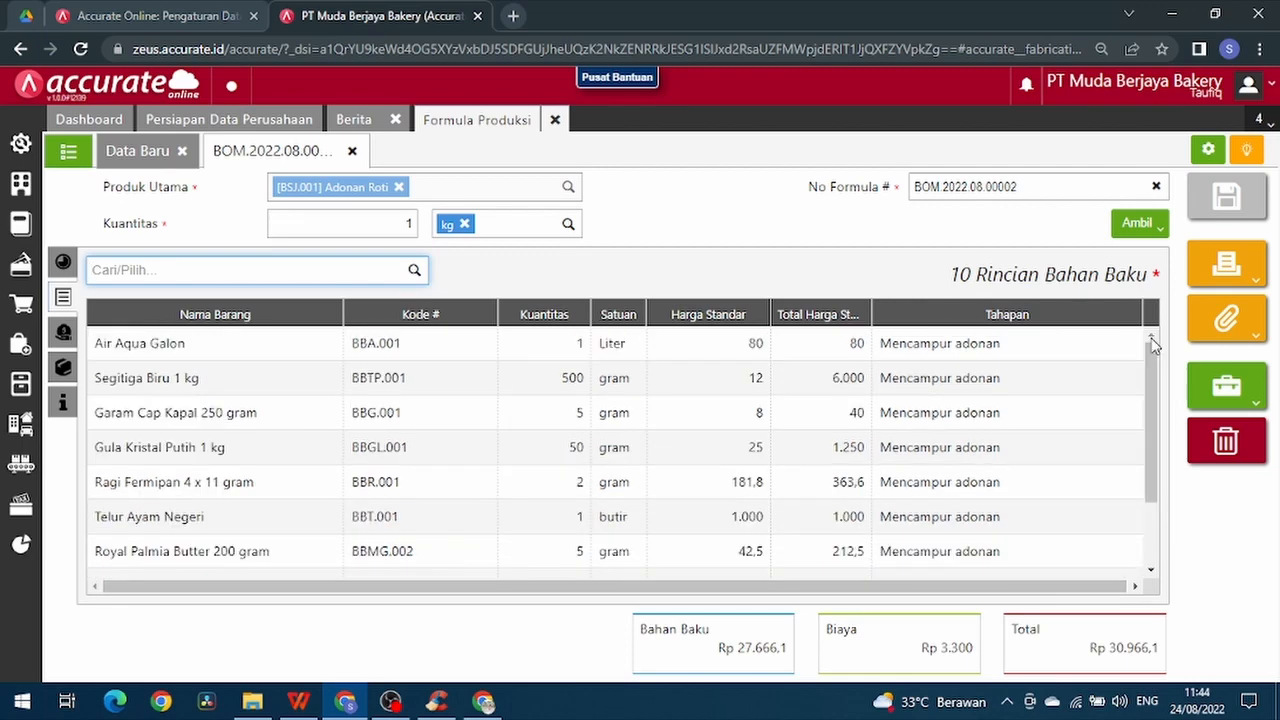